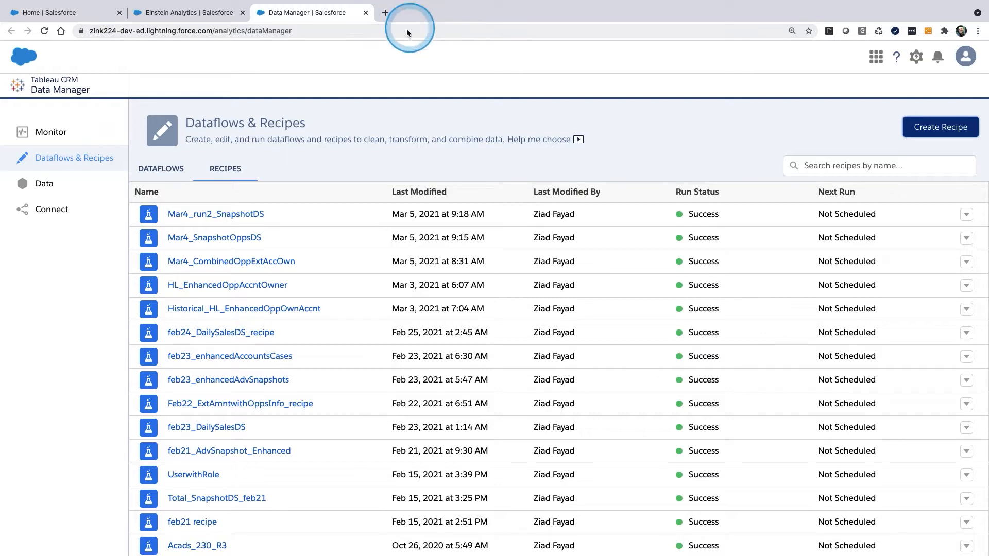
Step: Switch to Analytics Studio, start creating a new app and search its templates for "snap"
{"action": "left_click", "coordinate": [190, 16]}
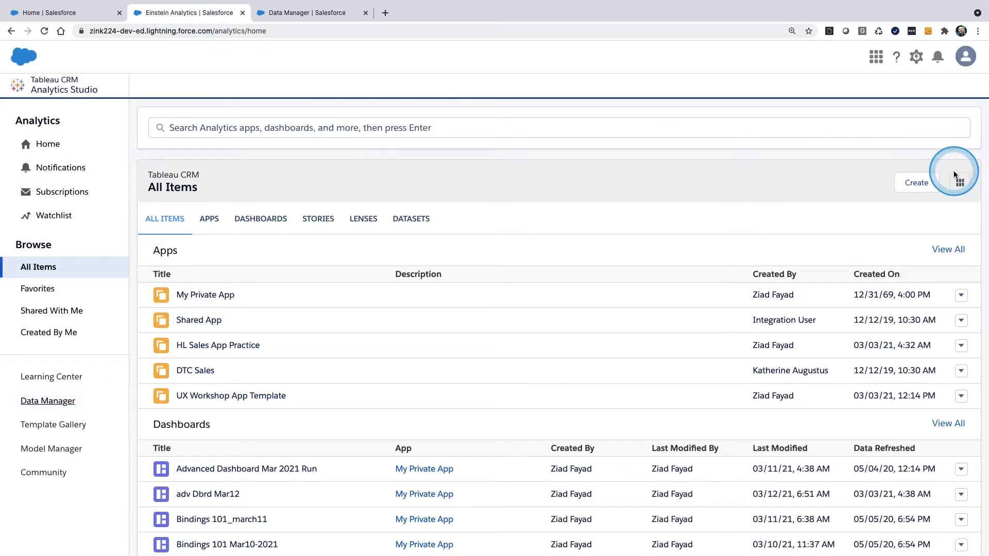
{"action": "left_click_drag", "start_coordinate": [953, 161], "coordinate": [987, 281]}
{"action": "left_click", "coordinate": [916, 182]}
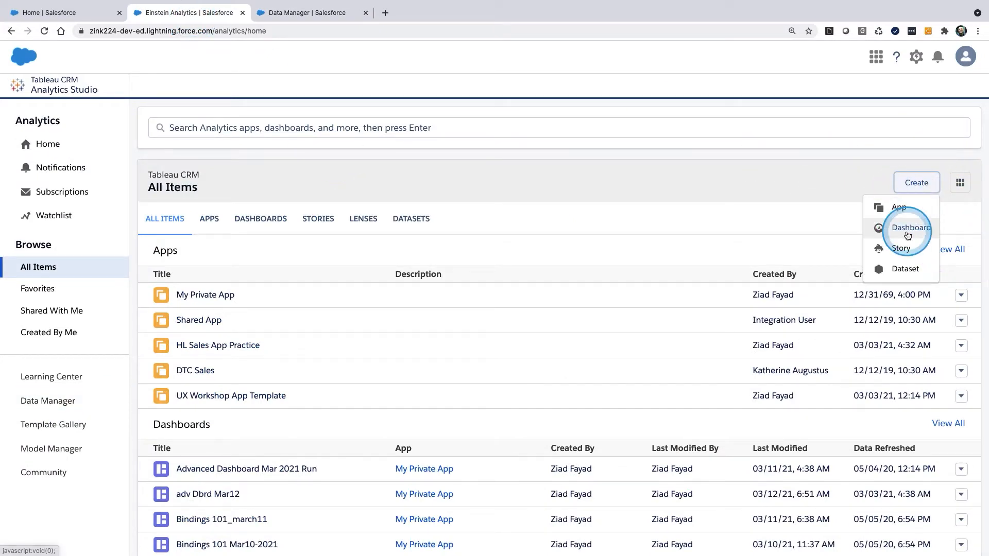
{"action": "left_click", "coordinate": [899, 207]}
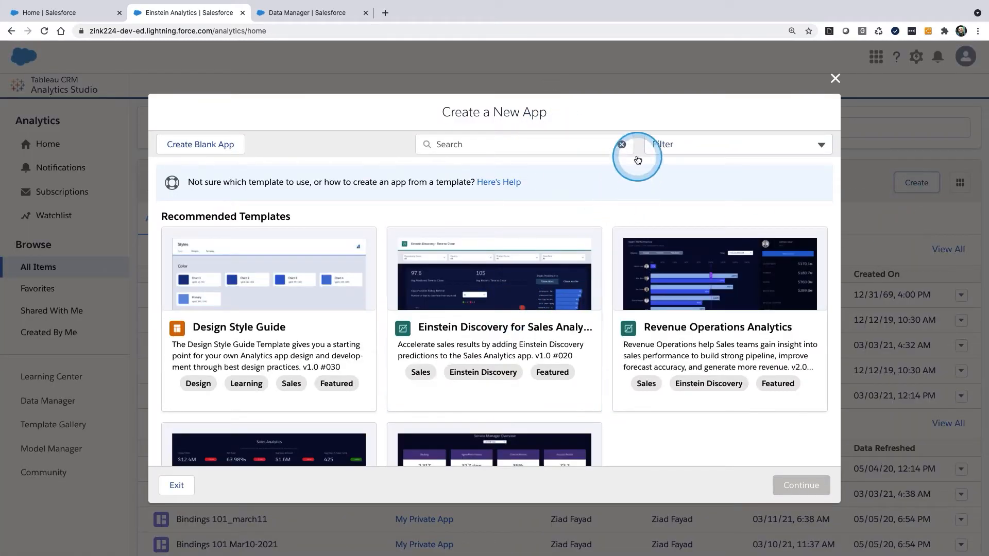
{"action": "left_click", "coordinate": [546, 146]}
{"action": "type", "text": "snap"}
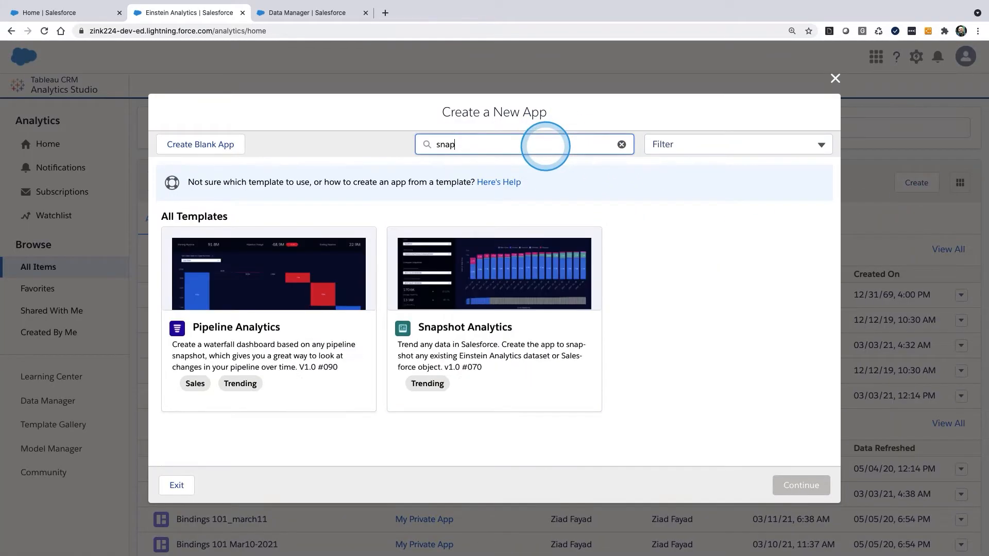
Step: Review the Snapshot Analytics template's details and its choice of starting data, and exit the app creation wizard
{"action": "left_click", "coordinate": [483, 317]}
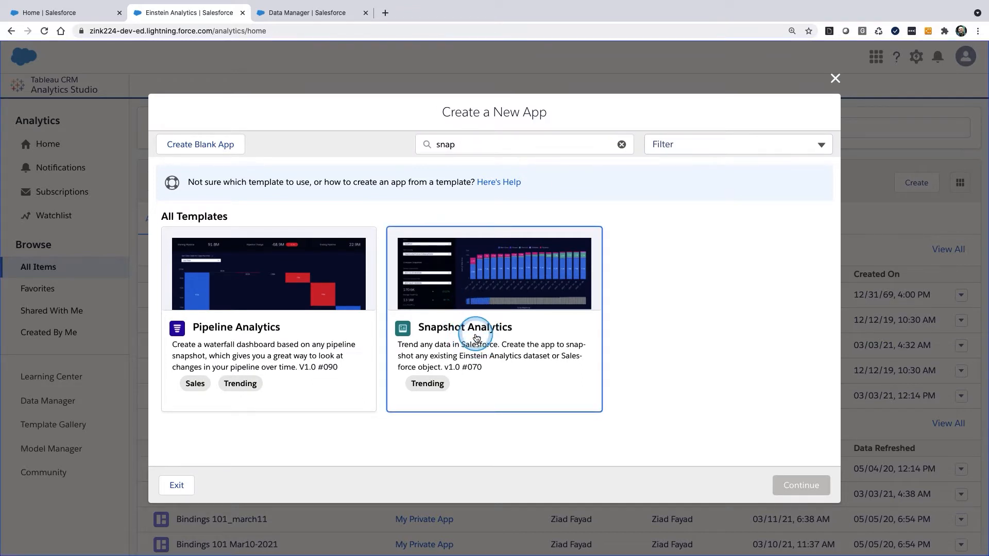
{"action": "left_click", "coordinate": [477, 339]}
{"action": "left_click", "coordinate": [802, 483]}
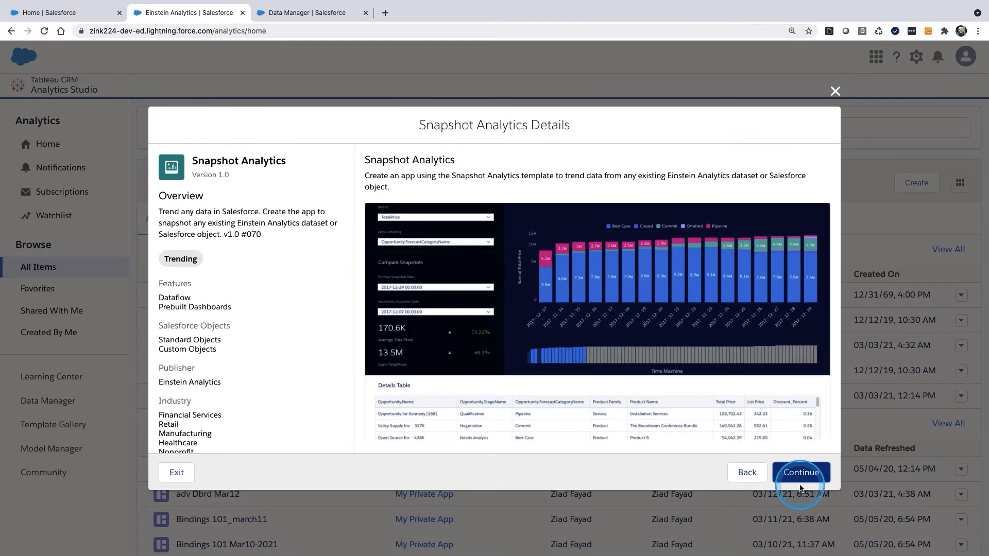
{"action": "scroll", "coordinate": [593, 325], "scroll_direction": "down", "scroll_amount": 1}
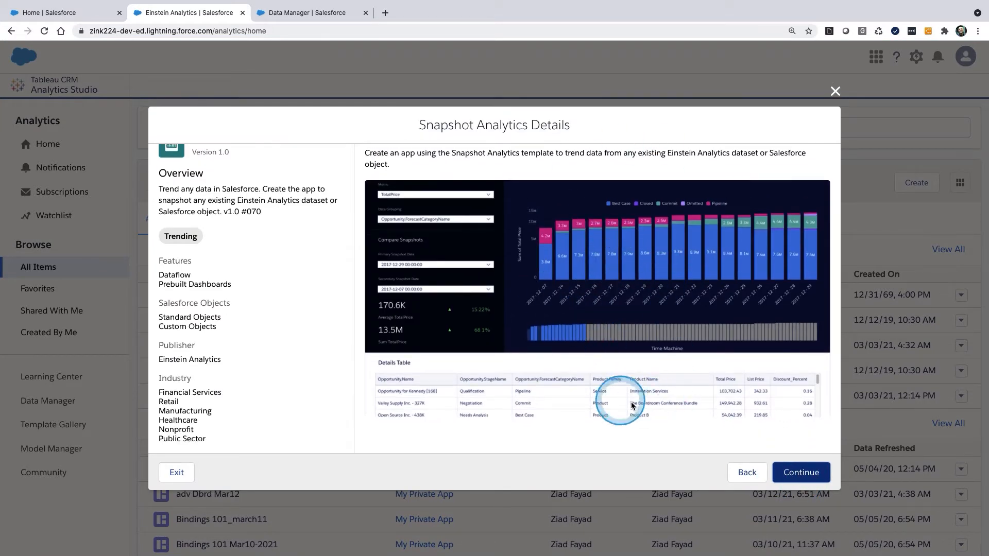
{"action": "left_click", "coordinate": [803, 474]}
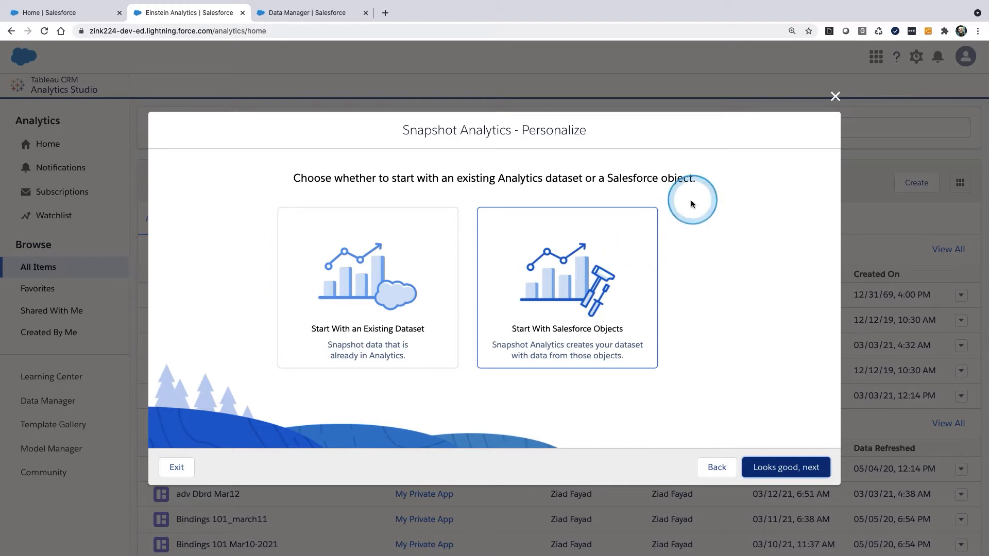
{"action": "left_click", "coordinate": [835, 97]}
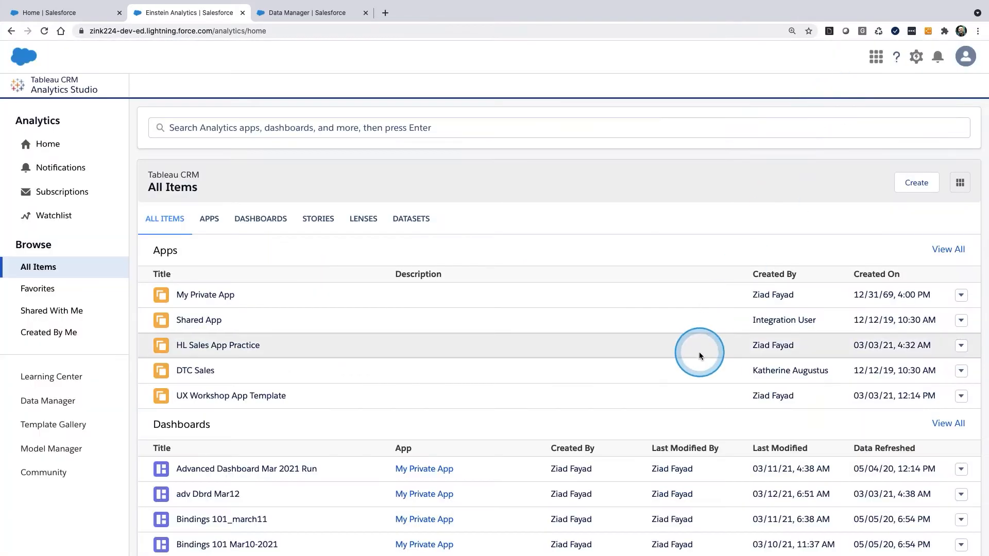
Step: Create a new recipe in Data Manager with the OppOwnerAccnt dataset, all columns included, as its input data
{"action": "left_click", "coordinate": [288, 11]}
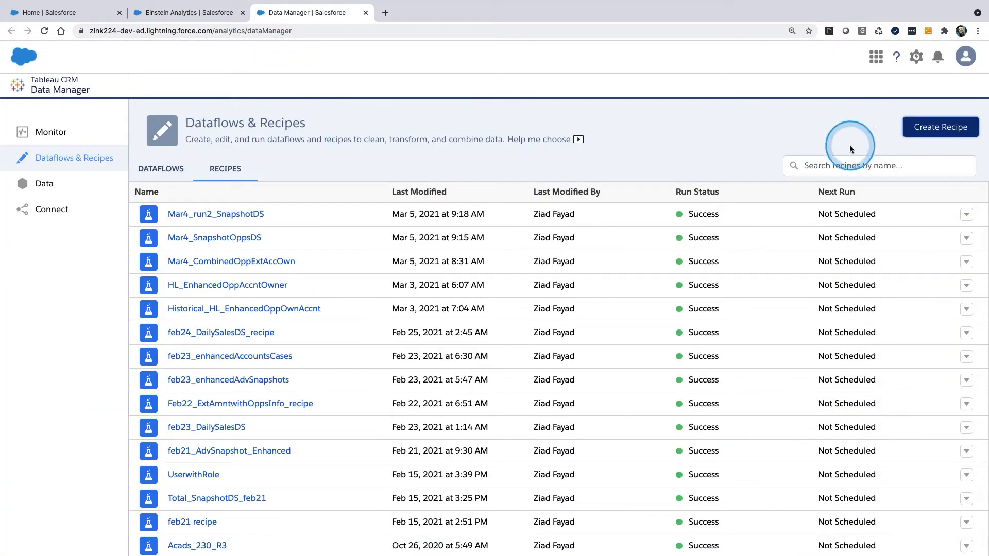
{"action": "left_click", "coordinate": [934, 135]}
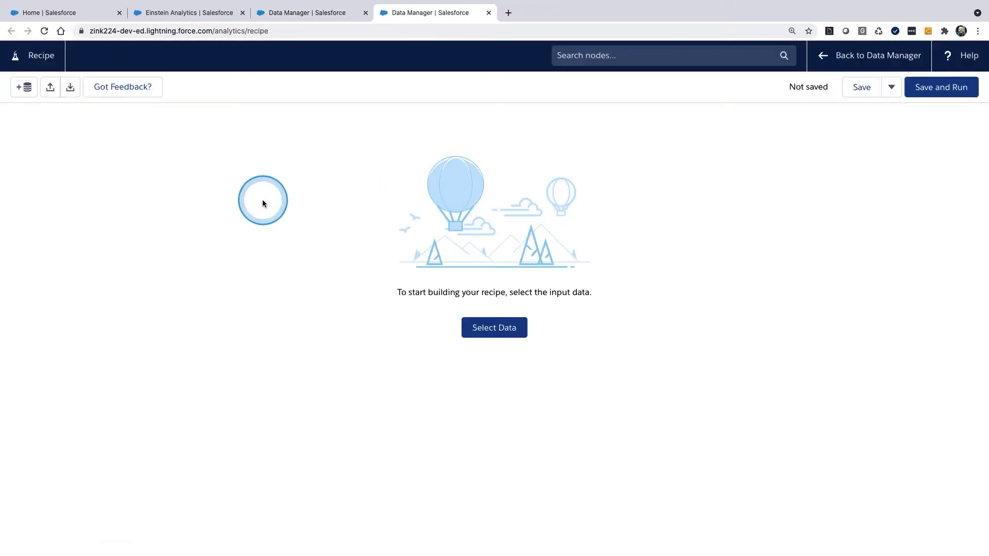
{"action": "left_click", "coordinate": [502, 332]}
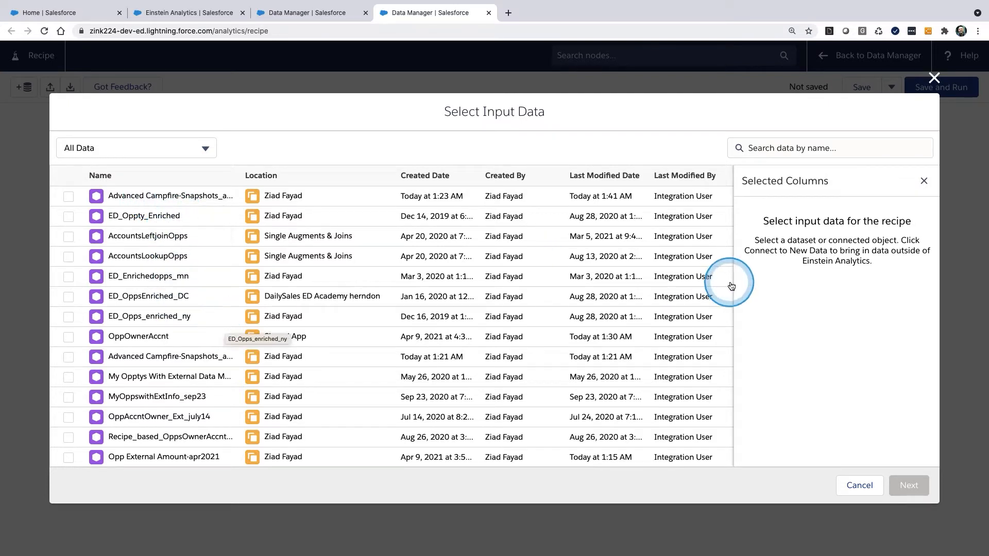
{"action": "left_click", "coordinate": [68, 337]}
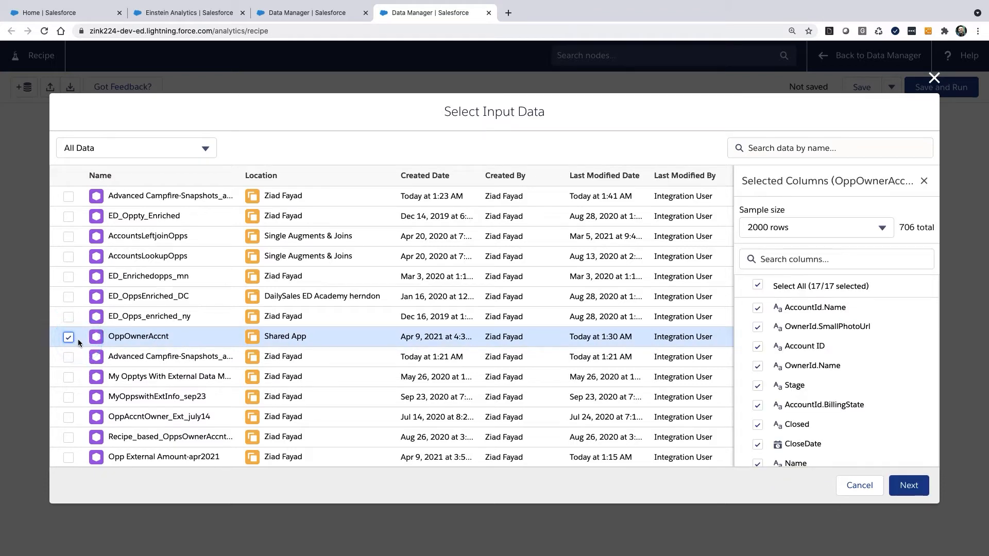
{"action": "left_click", "coordinate": [171, 363]}
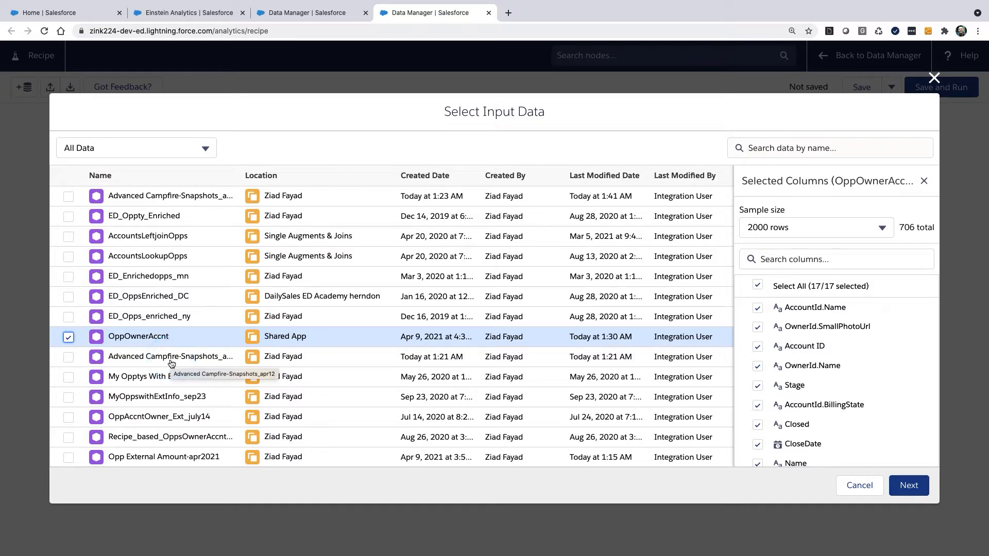
{"action": "left_click", "coordinate": [909, 491]}
{"action": "left_click", "coordinate": [702, 391]}
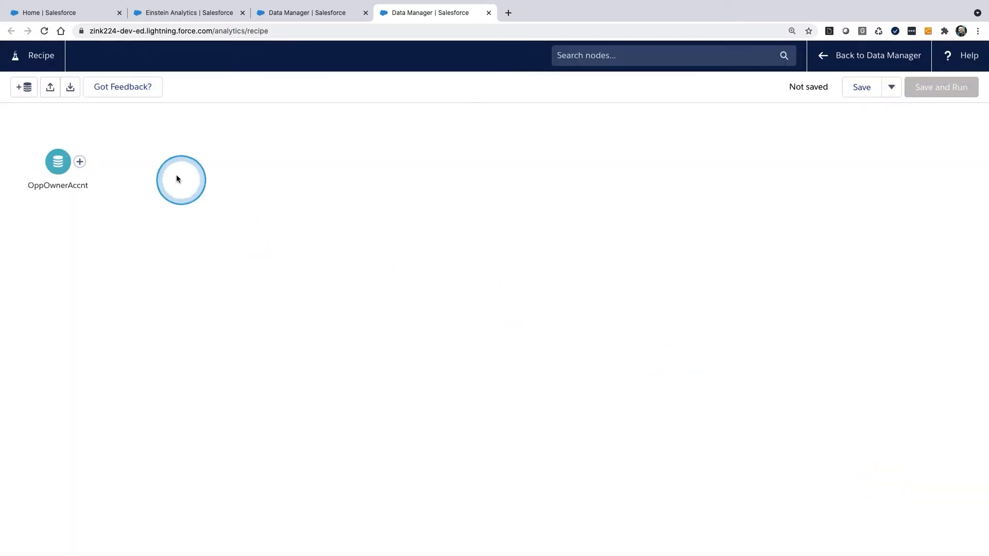
{"action": "mouse_move", "coordinate": [101, 137]}
{"action": "left_mouse_down"}
{"action": "mouse_move", "coordinate": [20, 215]}
{"action": "mouse_move", "coordinate": [86, 112]}
{"action": "left_mouse_up"}
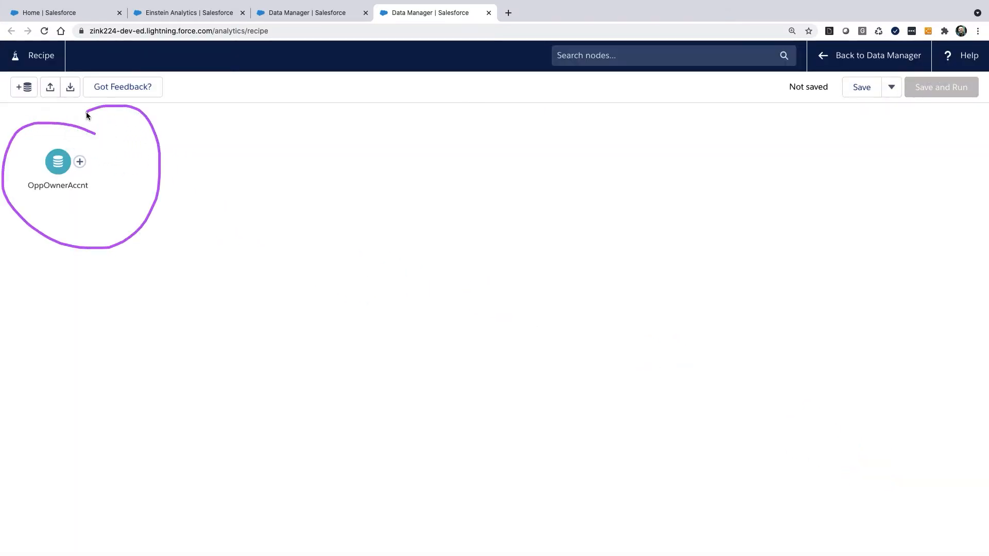
{"action": "left_click", "coordinate": [59, 167]}
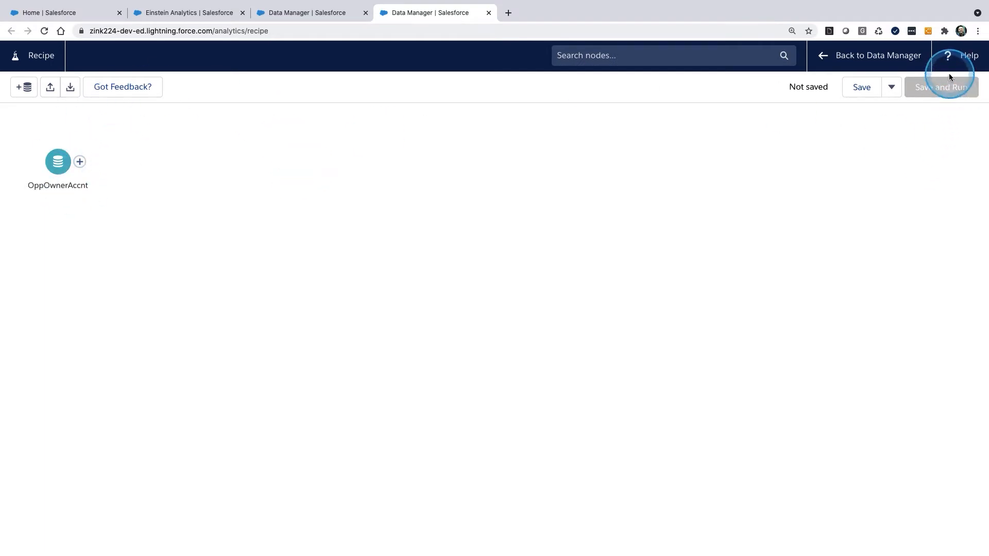
{"action": "mouse_move", "coordinate": [945, 69]}
{"action": "left_mouse_down"}
{"action": "mouse_move", "coordinate": [922, 64]}
{"action": "mouse_move", "coordinate": [986, 140]}
{"action": "left_mouse_up"}
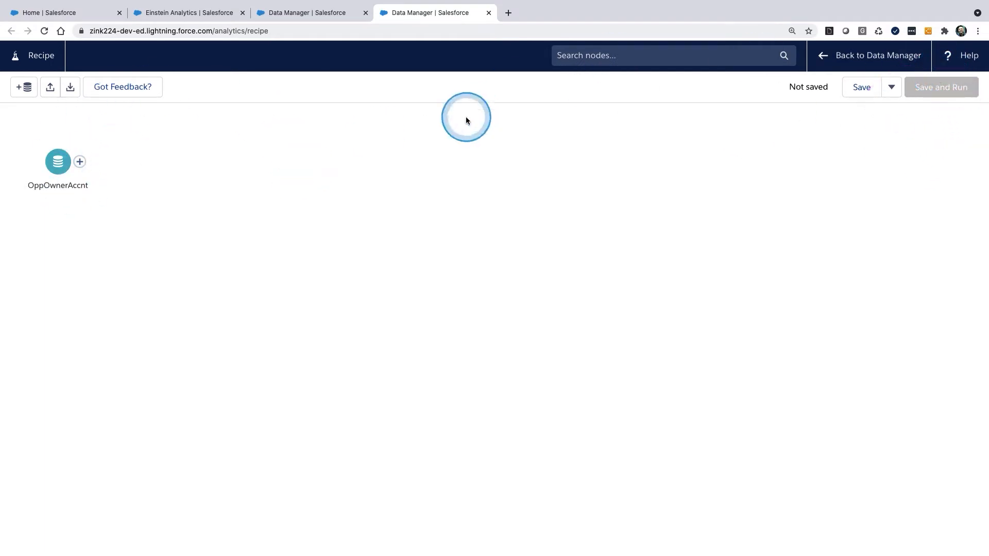
{"action": "mouse_move", "coordinate": [41, 132]}
{"action": "left_mouse_down"}
{"action": "mouse_move", "coordinate": [81, 222]}
{"action": "mouse_move", "coordinate": [24, 148]}
{"action": "left_mouse_up"}
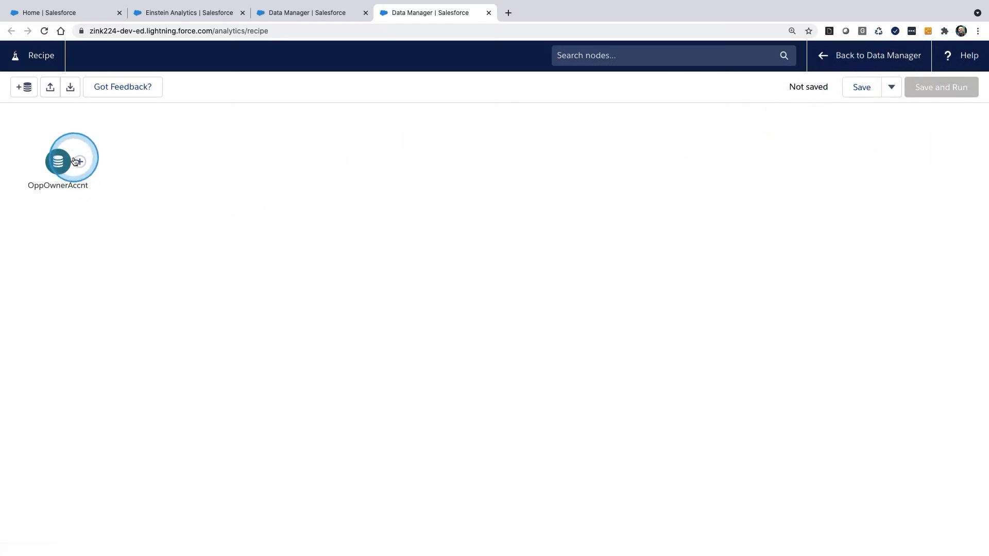
{"action": "mouse_move", "coordinate": [80, 145]}
{"action": "left_mouse_down"}
{"action": "mouse_move", "coordinate": [36, 198]}
{"action": "mouse_move", "coordinate": [78, 153]}
{"action": "left_mouse_up"}
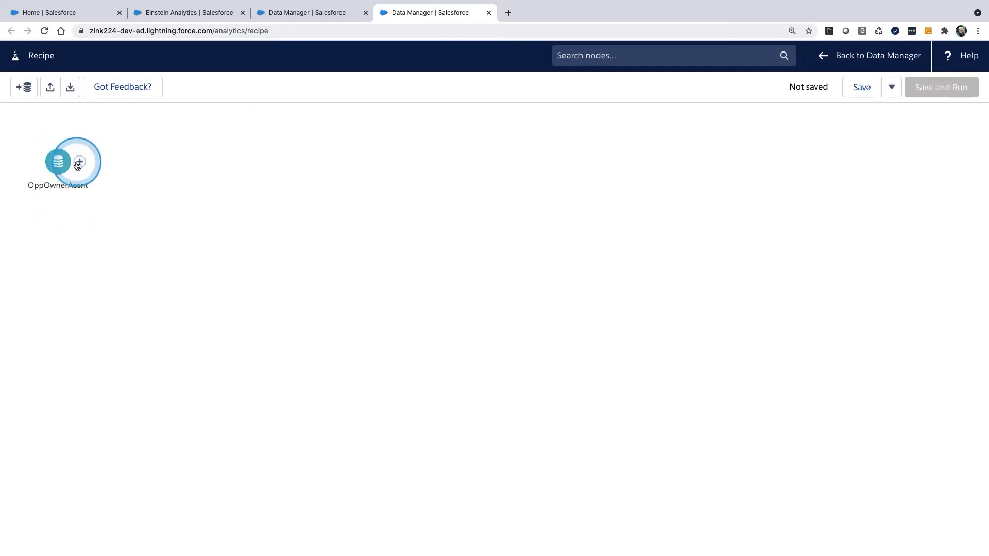
Step: Add a Transform node after OppOwnerAccnt with a Now formula column labelled SnapshotDate, check the column in the preview and collapse the node details
{"action": "left_click", "coordinate": [79, 162]}
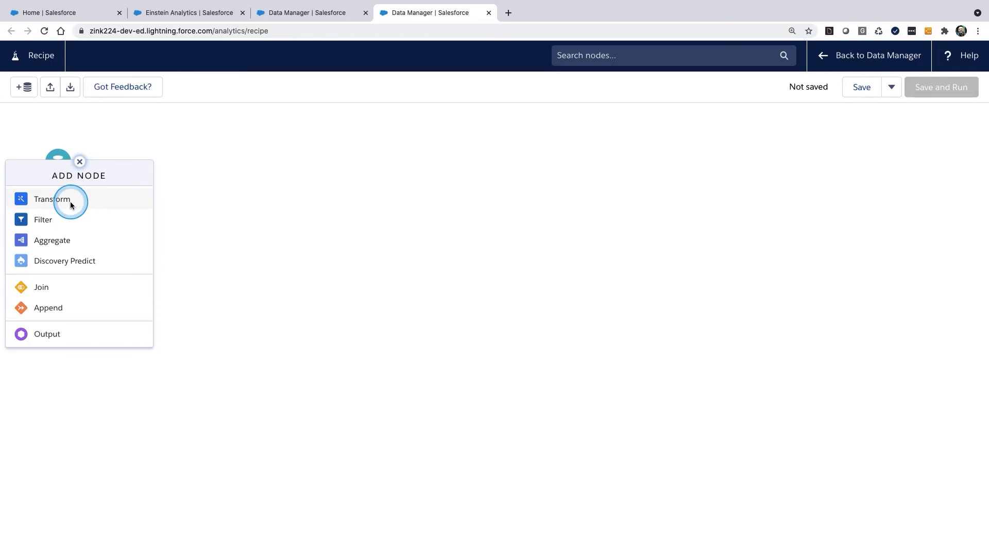
{"action": "left_click", "coordinate": [52, 199]}
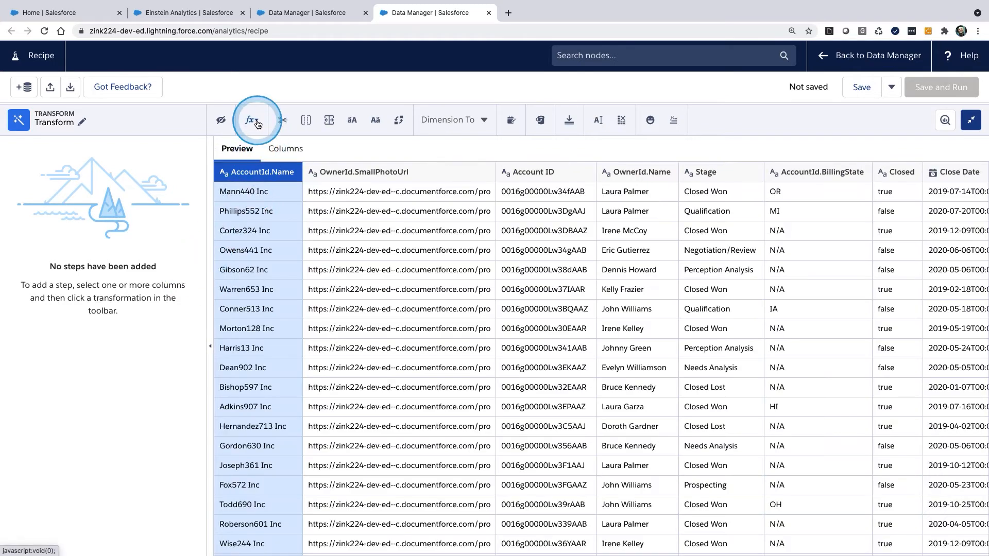
{"action": "left_click", "coordinate": [256, 121]}
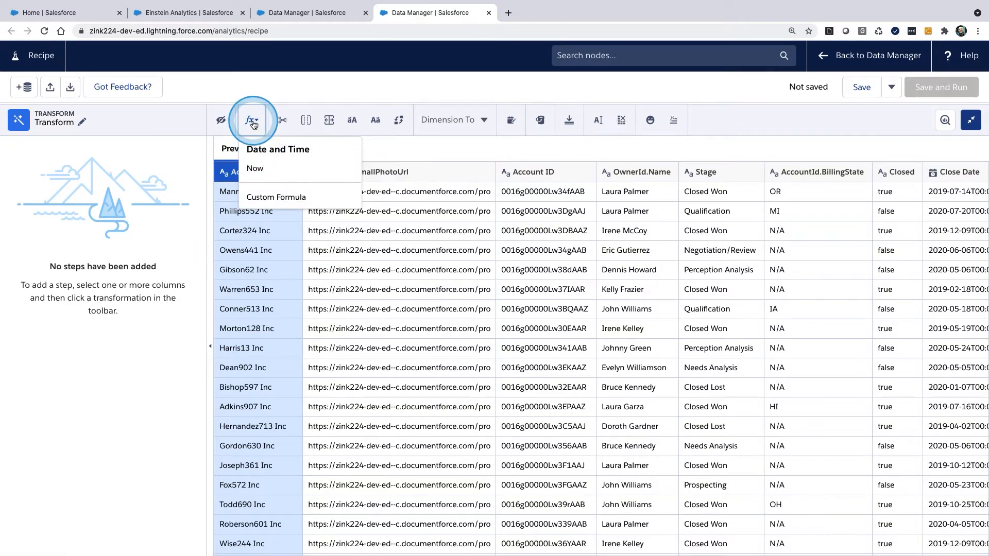
{"action": "left_click", "coordinate": [256, 168]}
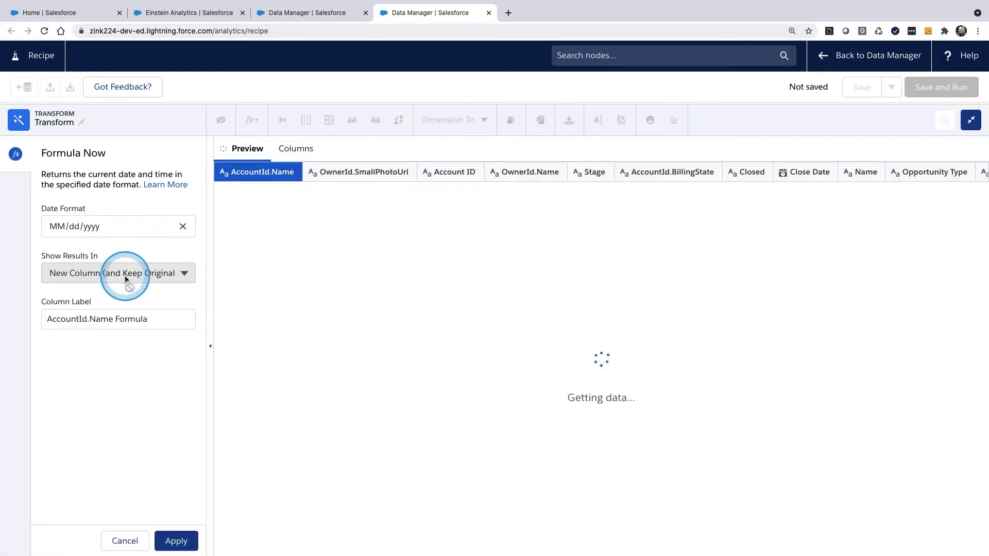
{"action": "left_click", "coordinate": [142, 317]}
{"action": "key", "text": "super+a"}
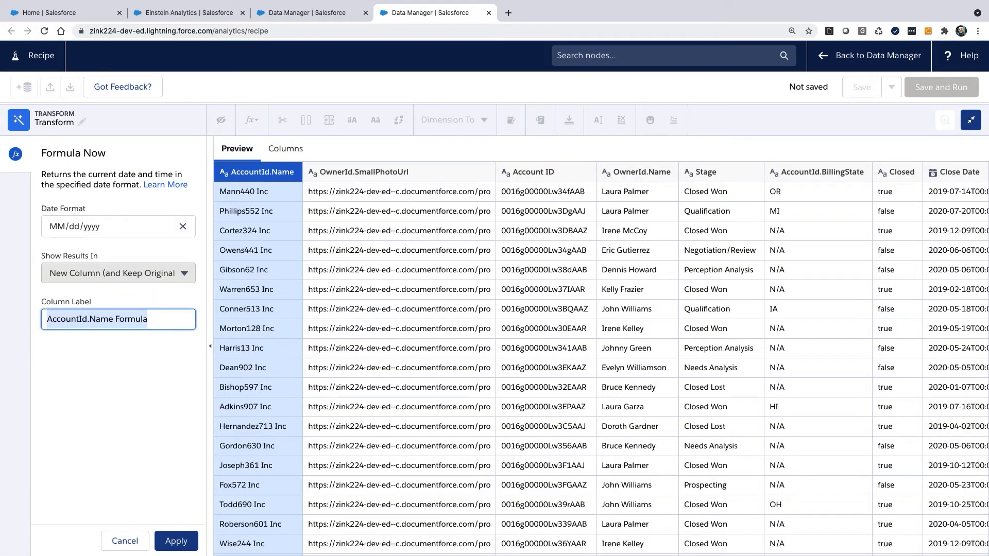
{"action": "type", "text": "SnapshotDate"}
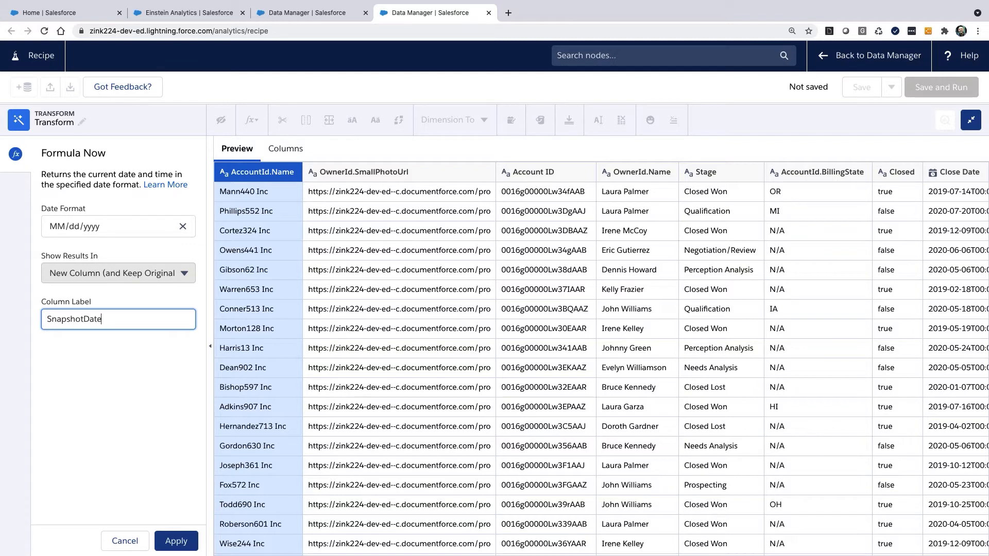
{"action": "left_click", "coordinate": [180, 543]}
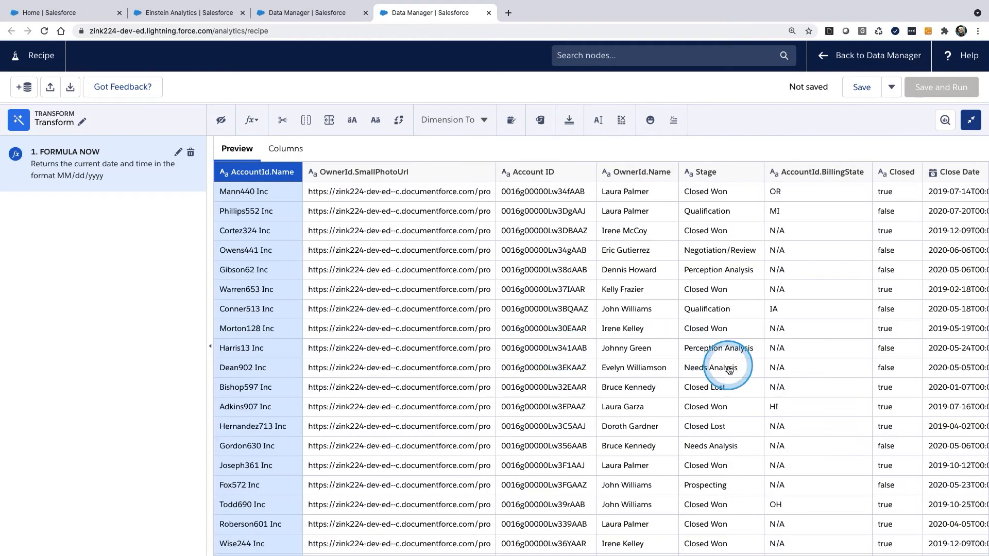
{"action": "scroll", "coordinate": [791, 364], "scroll_direction": "right", "scroll_amount": 10}
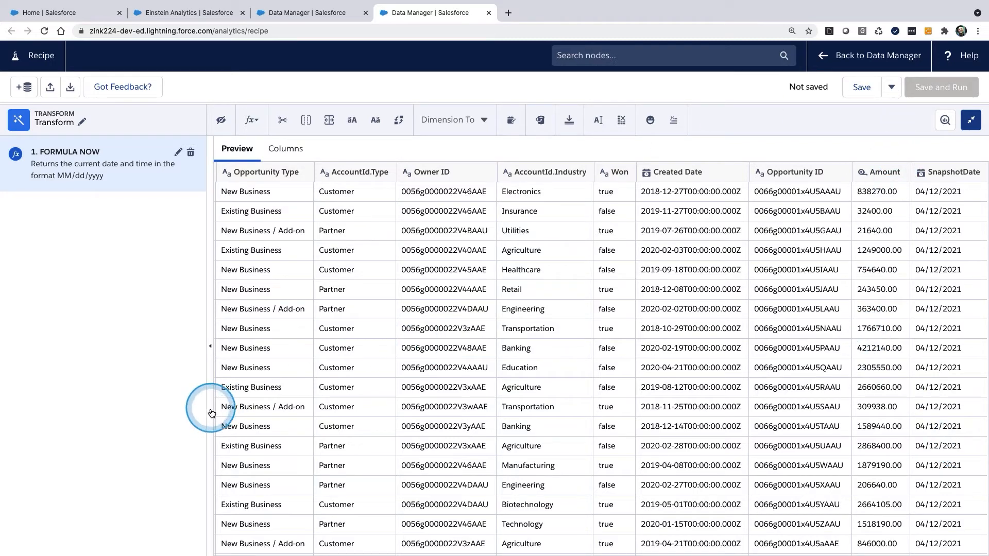
{"action": "left_click", "coordinate": [971, 120]}
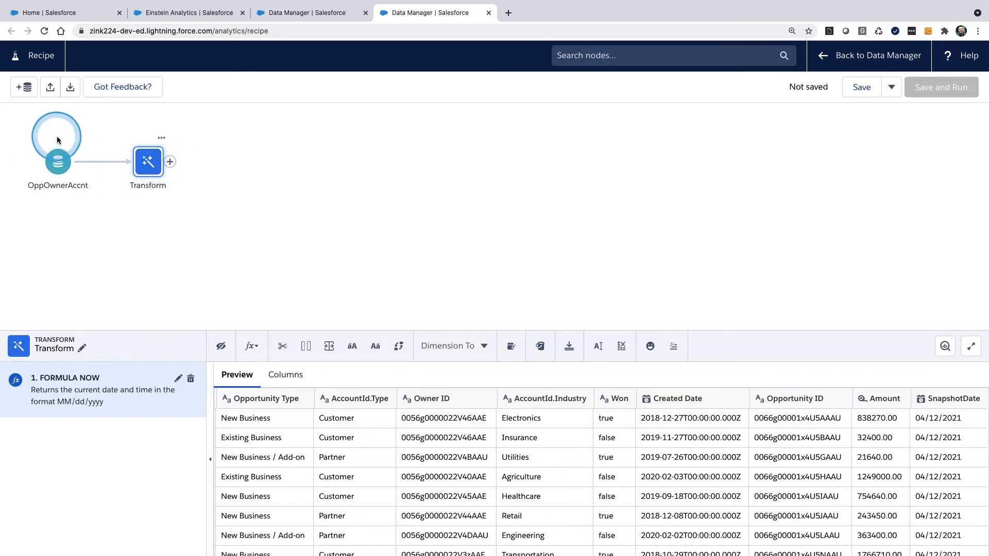
{"action": "mouse_move", "coordinate": [59, 133]}
{"action": "left_mouse_down"}
{"action": "mouse_move", "coordinate": [20, 209]}
{"action": "mouse_move", "coordinate": [36, 140]}
{"action": "left_mouse_up"}
{"action": "key", "text": "Escape"}
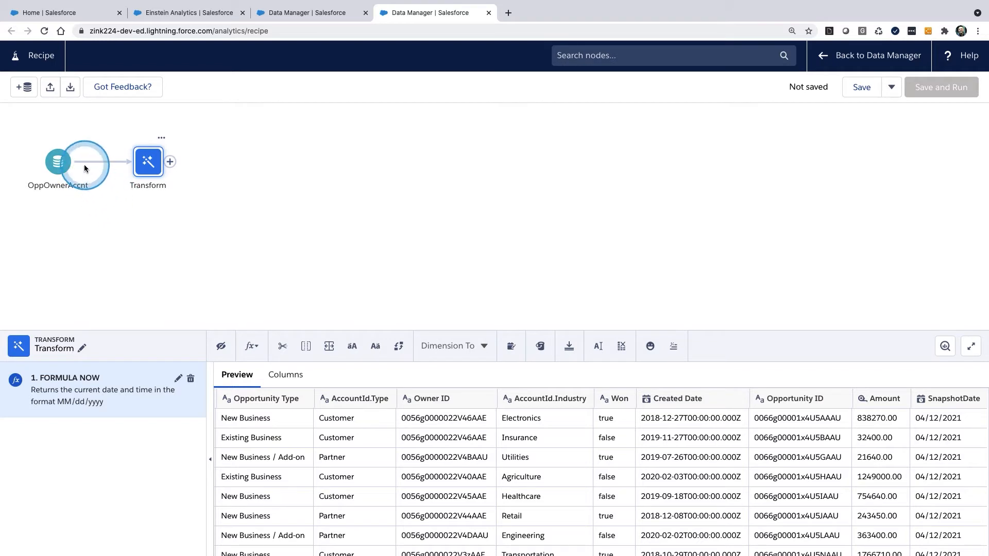
{"action": "left_click_drag", "start_coordinate": [49, 138], "coordinate": [32, 176]}
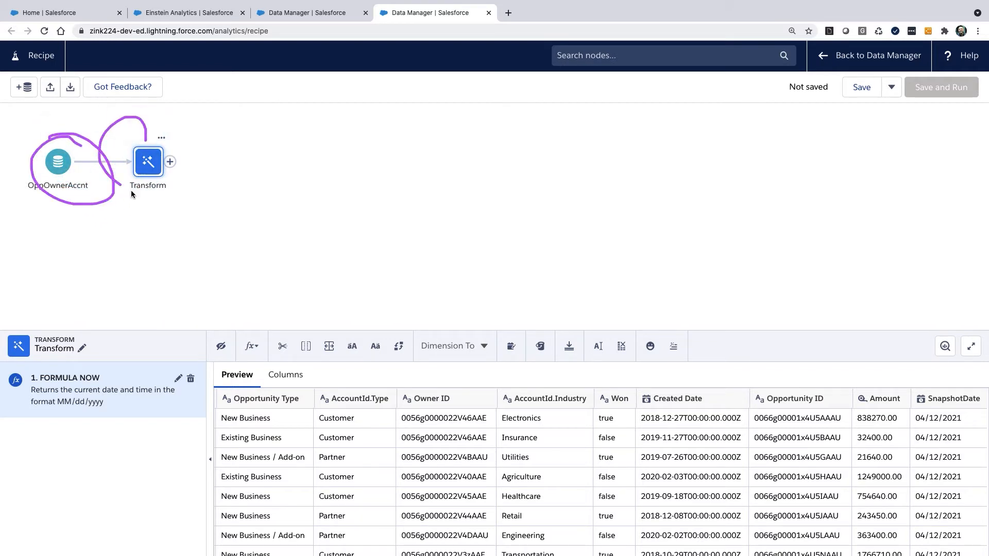
Step: Add an Output node after the Transform node and review its available write destinations, keeping Dataset
{"action": "left_click", "coordinate": [171, 163]}
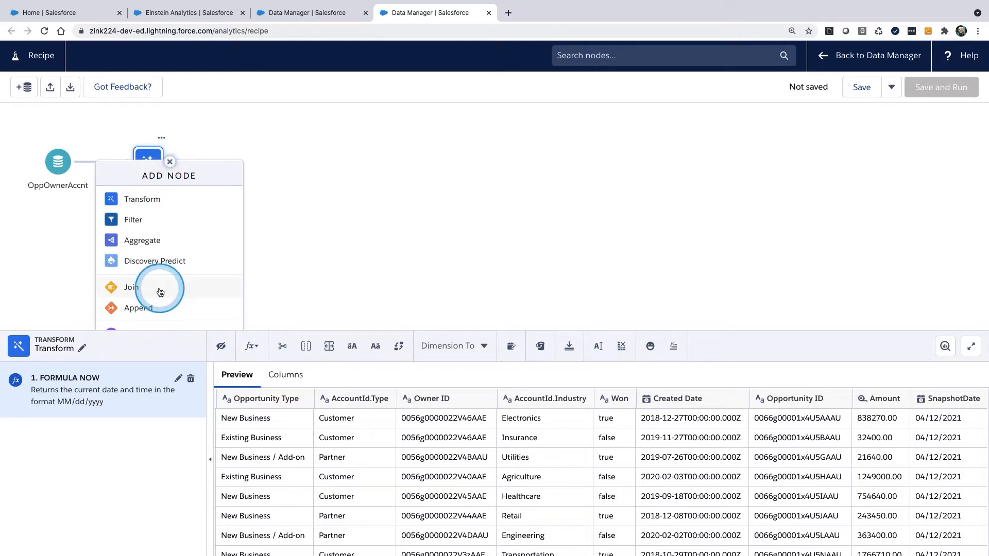
{"action": "scroll", "coordinate": [157, 302], "scroll_direction": "down", "scroll_amount": 1}
{"action": "left_click", "coordinate": [151, 315]}
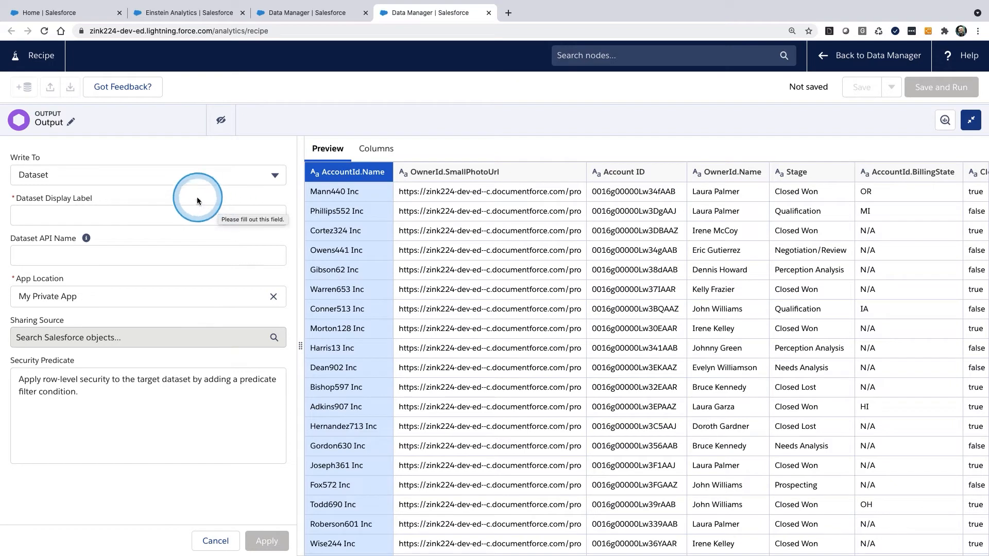
{"action": "left_click", "coordinate": [277, 173]}
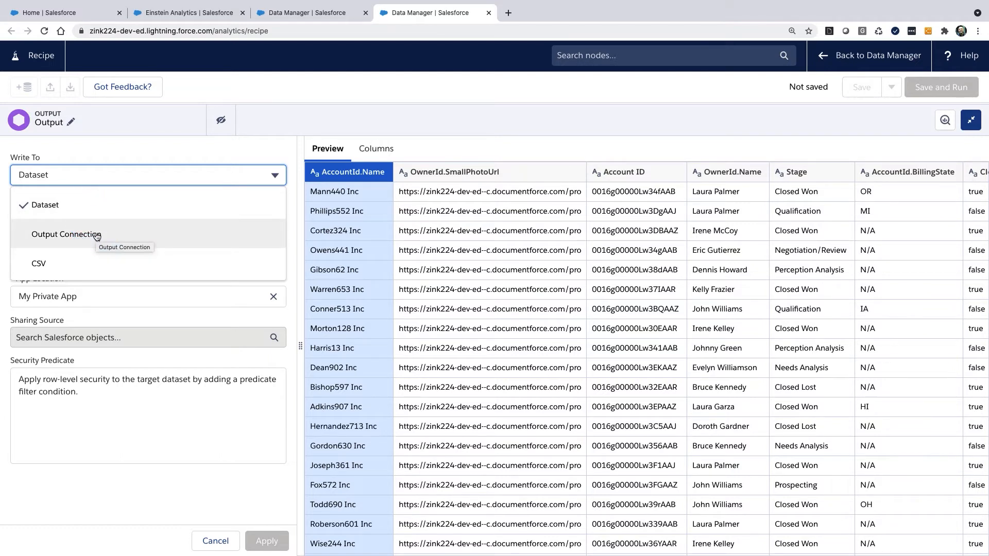
{"action": "left_click", "coordinate": [92, 262]}
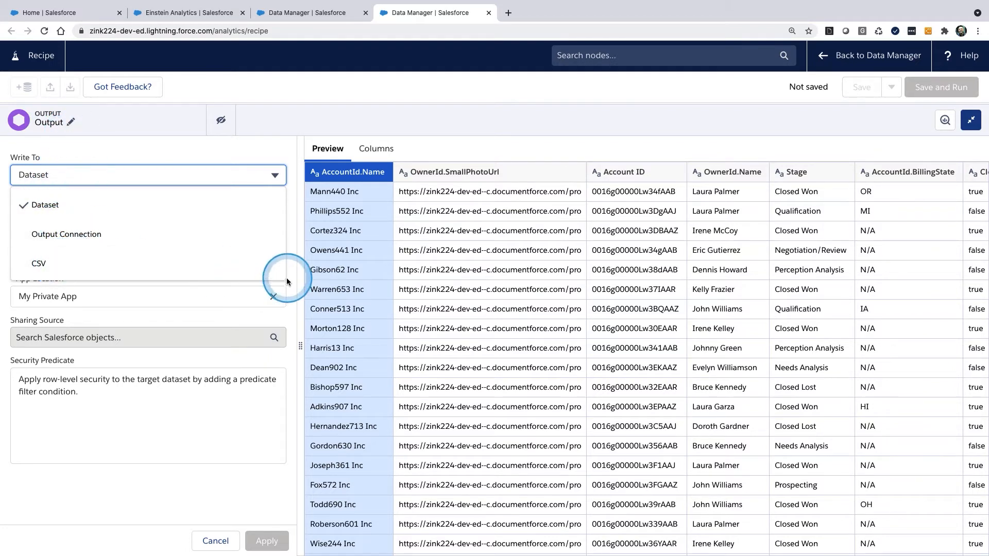
{"action": "left_click", "coordinate": [291, 255]}
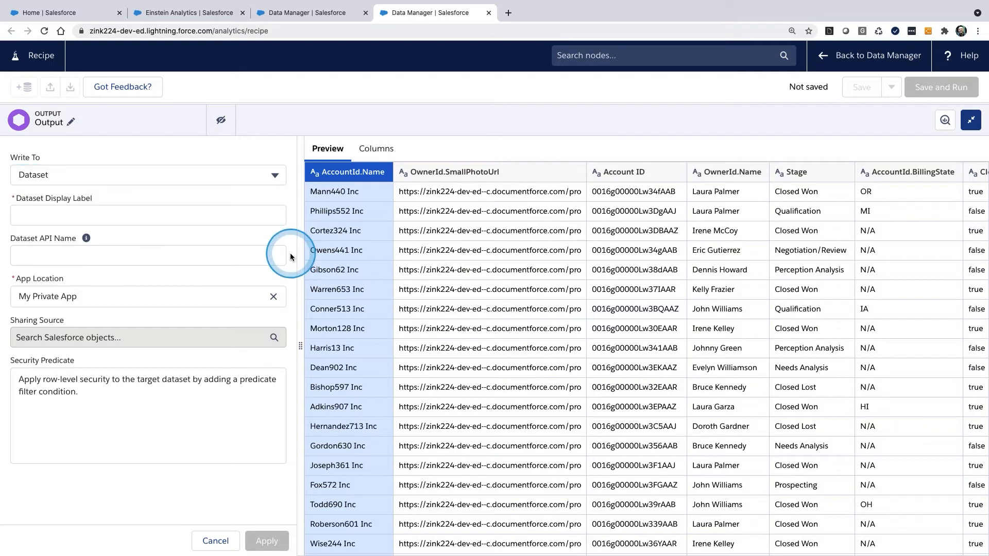
Step: Set the output's dataset display label to SnapshotDS_Oppownaccnt and let the API name fill in from it
{"action": "left_click", "coordinate": [93, 216]}
{"action": "left_click", "coordinate": [92, 217]}
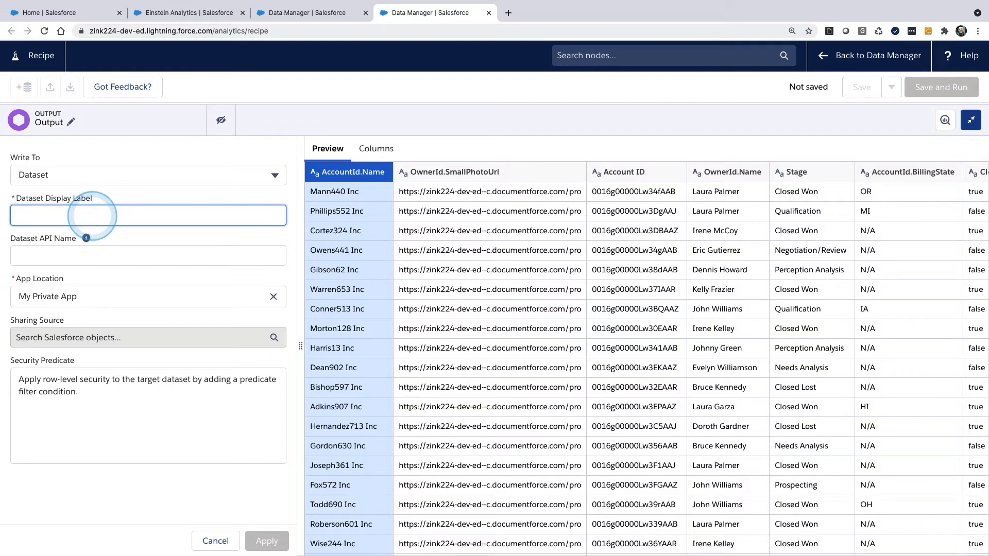
{"action": "type", "text": "Snapshot"}
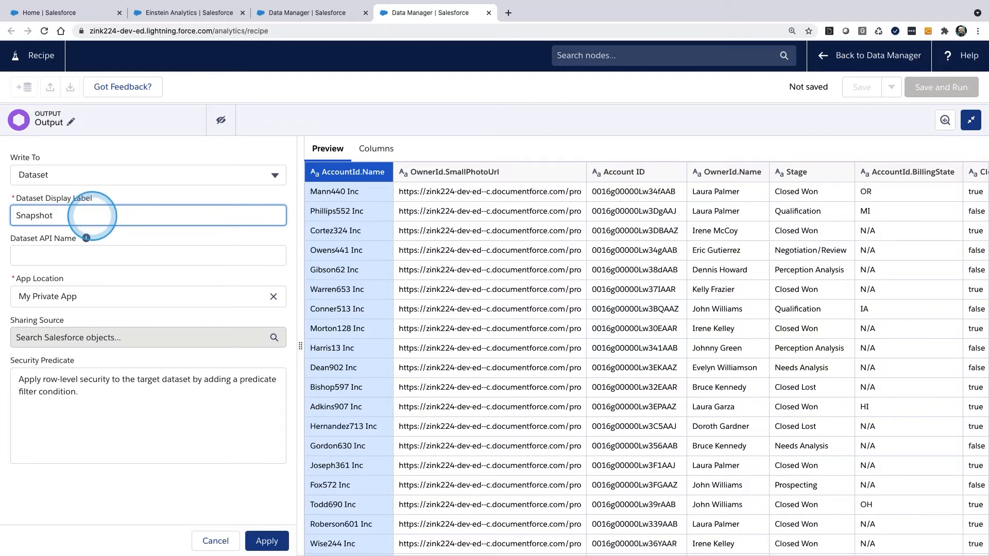
{"action": "type", "text": "DS_Oppownaccnt"}
{"action": "left_click", "coordinate": [108, 249]}
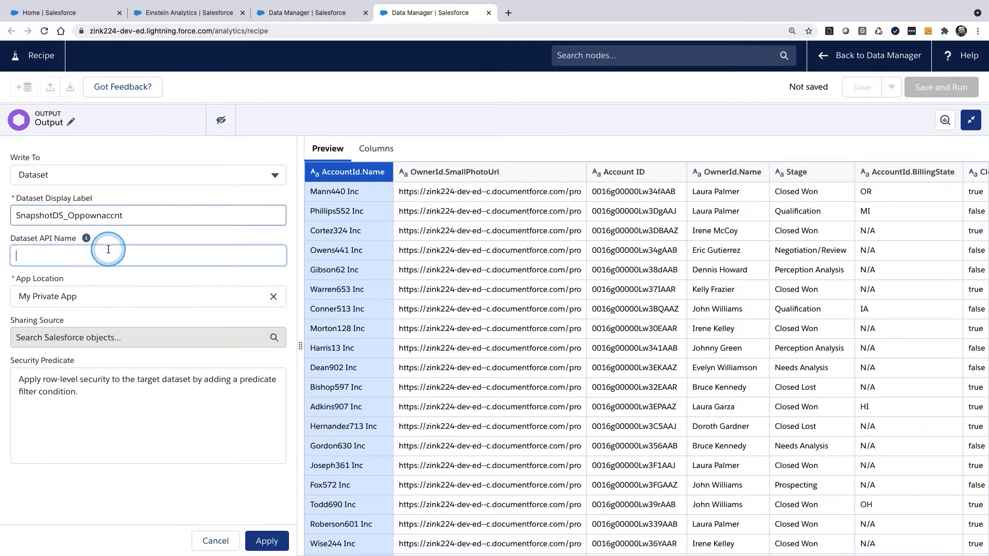
Step: Try CSV as the output's write destination and return it to Dataset
{"action": "left_click", "coordinate": [263, 176]}
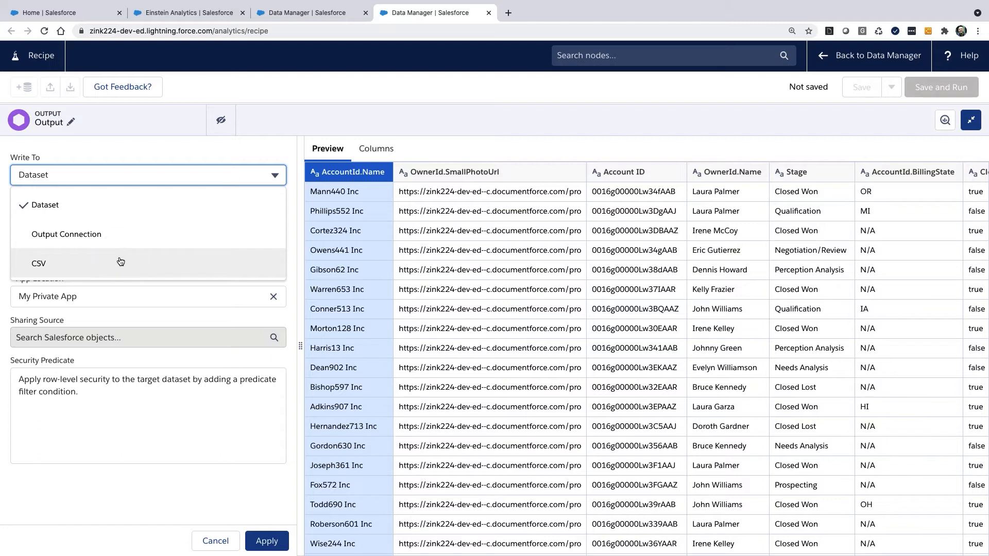
{"action": "left_click", "coordinate": [290, 257]}
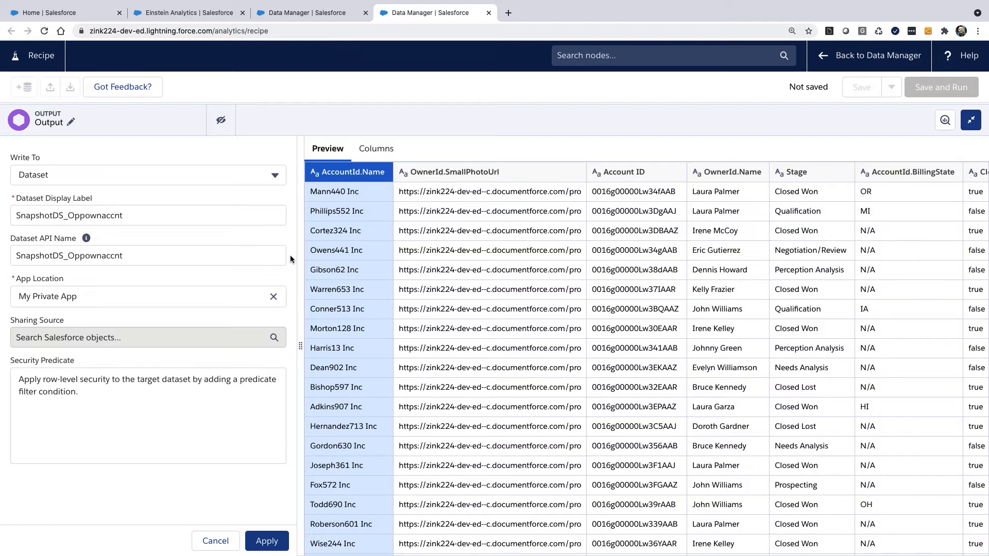
{"action": "left_click", "coordinate": [270, 174]}
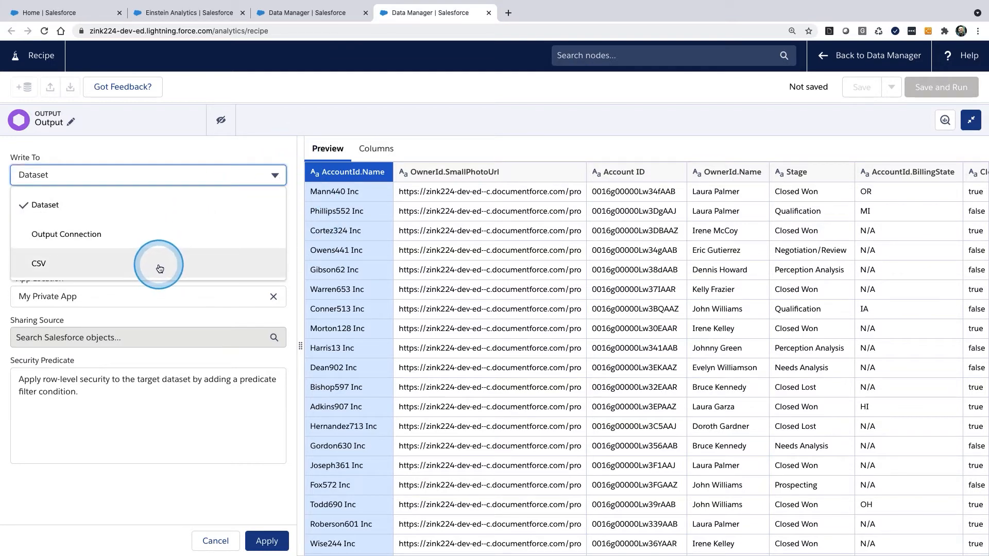
{"action": "left_click", "coordinate": [242, 263]}
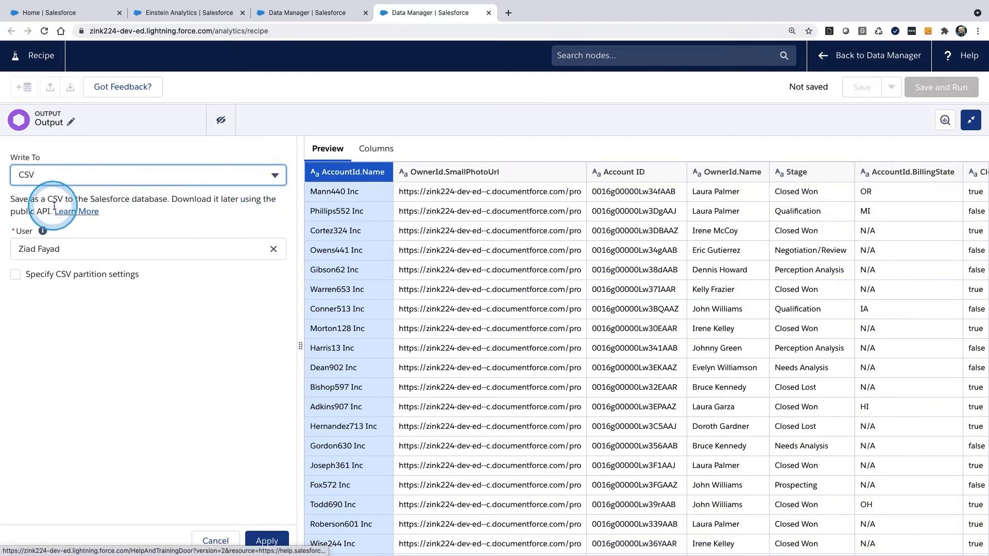
{"action": "left_click", "coordinate": [277, 177]}
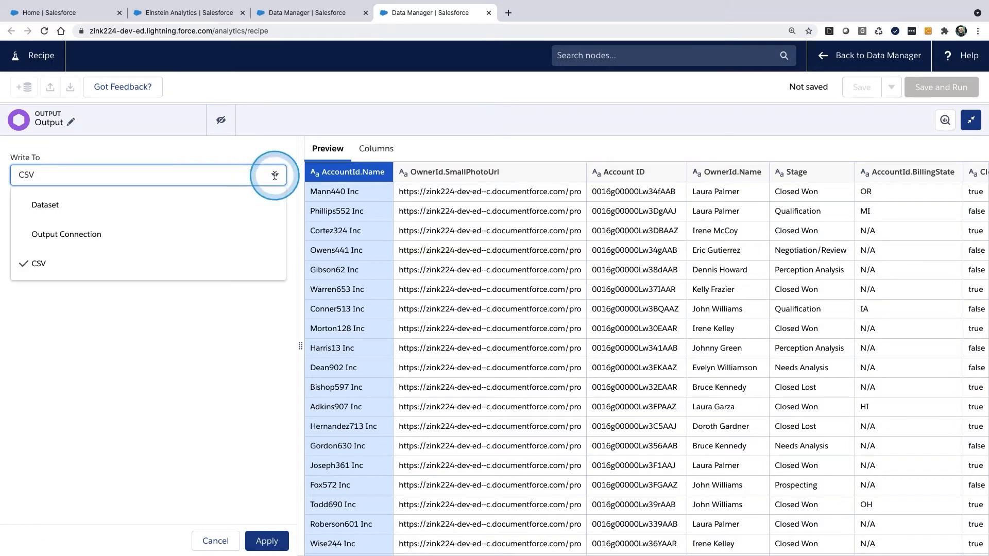
{"action": "left_click", "coordinate": [184, 204]}
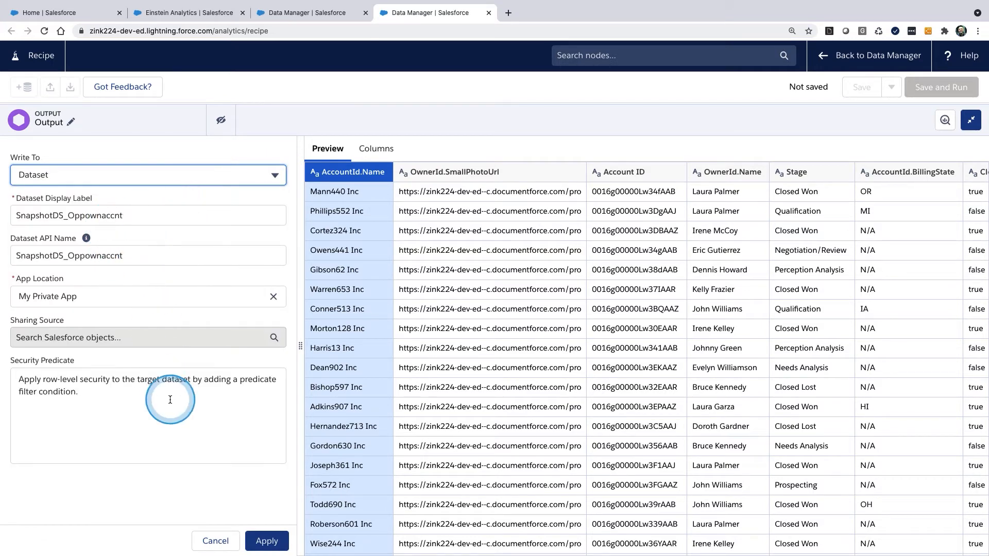
Step: Apply the output settings, then save and run the recipe under the name SnapshotDS_Oppownaccnt
{"action": "left_click", "coordinate": [267, 541]}
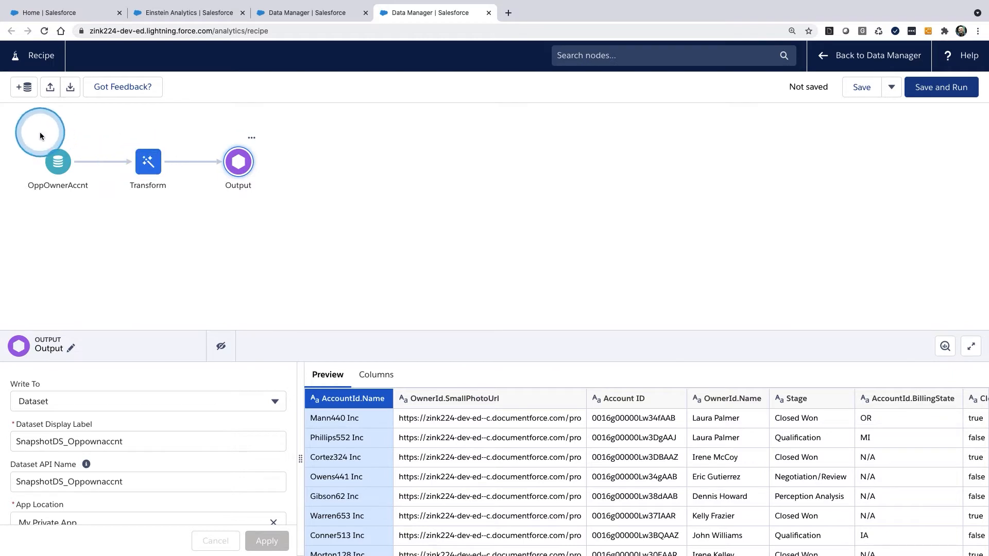
{"action": "mouse_move", "coordinate": [294, 127]}
{"action": "left_mouse_down"}
{"action": "mouse_move", "coordinate": [1, 136]}
{"action": "mouse_move", "coordinate": [262, 201]}
{"action": "mouse_move", "coordinate": [77, 149]}
{"action": "mouse_move", "coordinate": [59, 161]}
{"action": "left_mouse_up"}
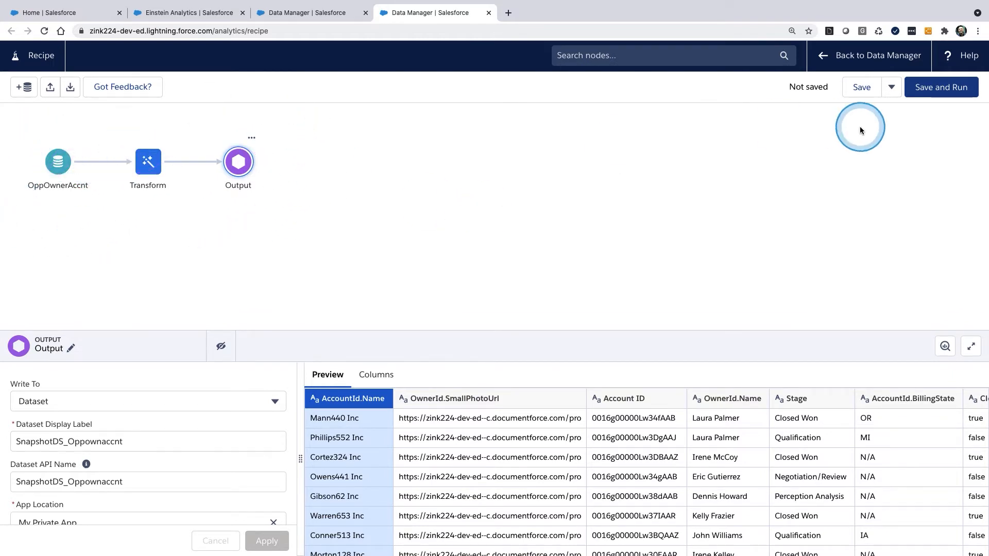
{"action": "left_click", "coordinate": [944, 87]}
{"action": "left_click", "coordinate": [570, 301]}
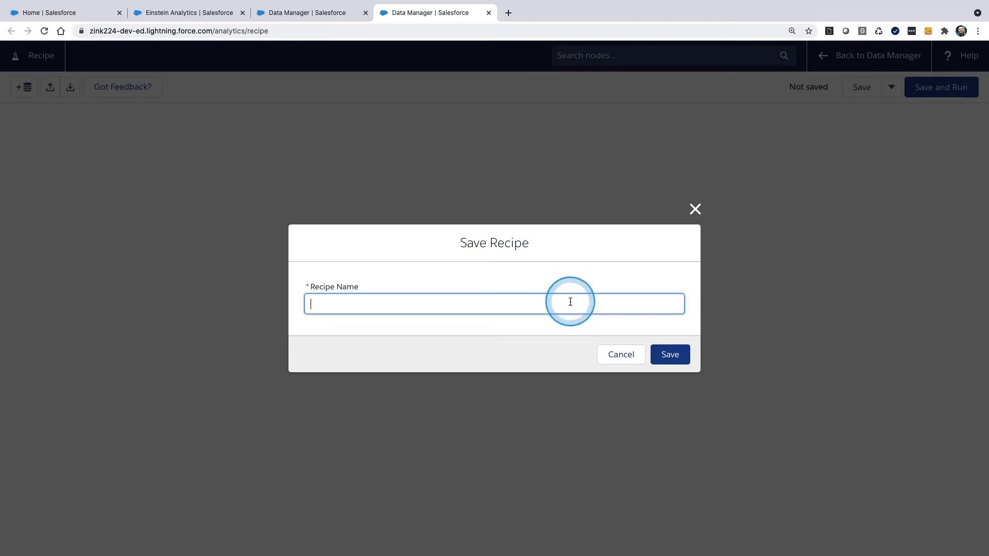
{"action": "type", "text": "SnapshotDS_Oppownaccnt"}
{"action": "left_click", "coordinate": [668, 361]}
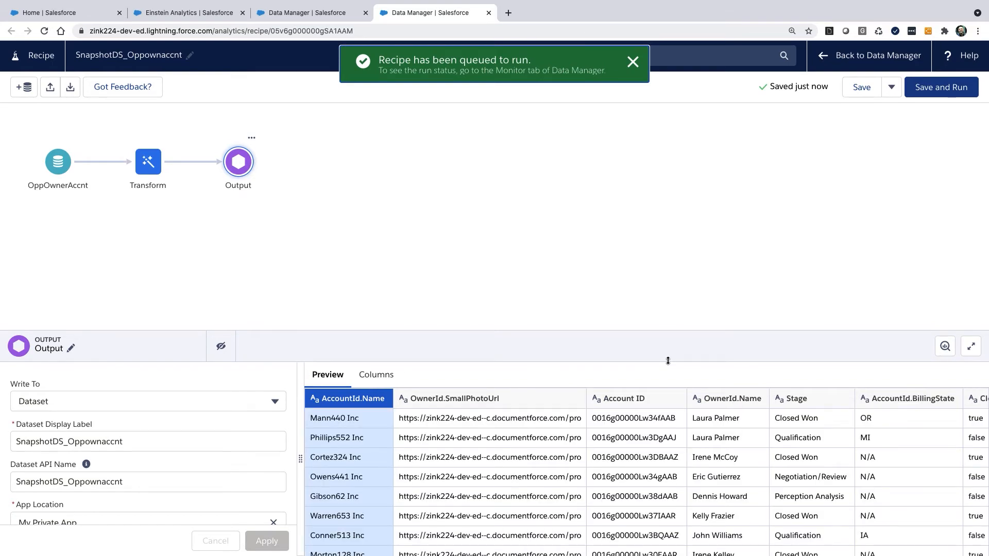
{"action": "scroll", "coordinate": [838, 503], "scroll_direction": "right", "scroll_amount": 10}
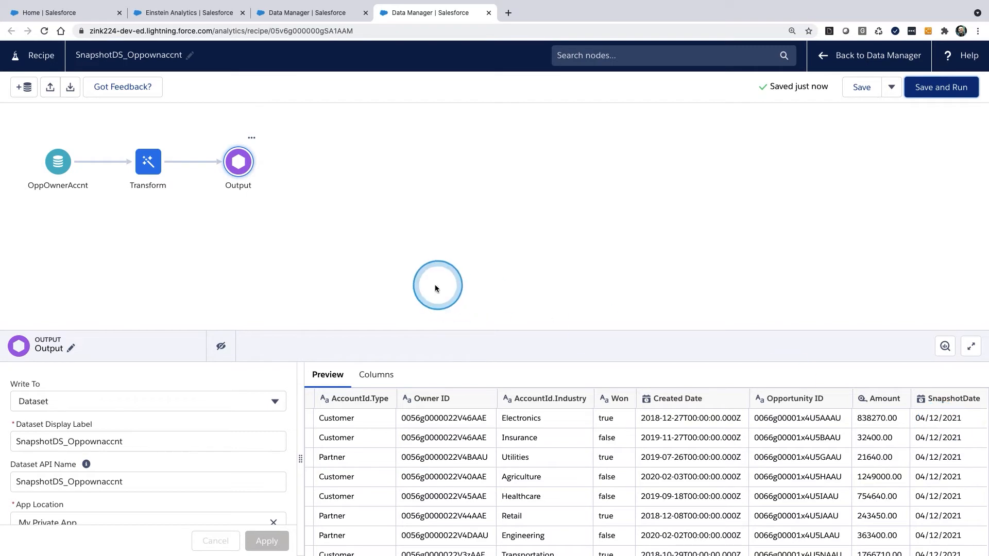
Step: Check the SnapshotDS_Oppownaccnt recipe run in Data Manager's job monitor, refreshing the jobs until it finishes
{"action": "left_click", "coordinate": [325, 12]}
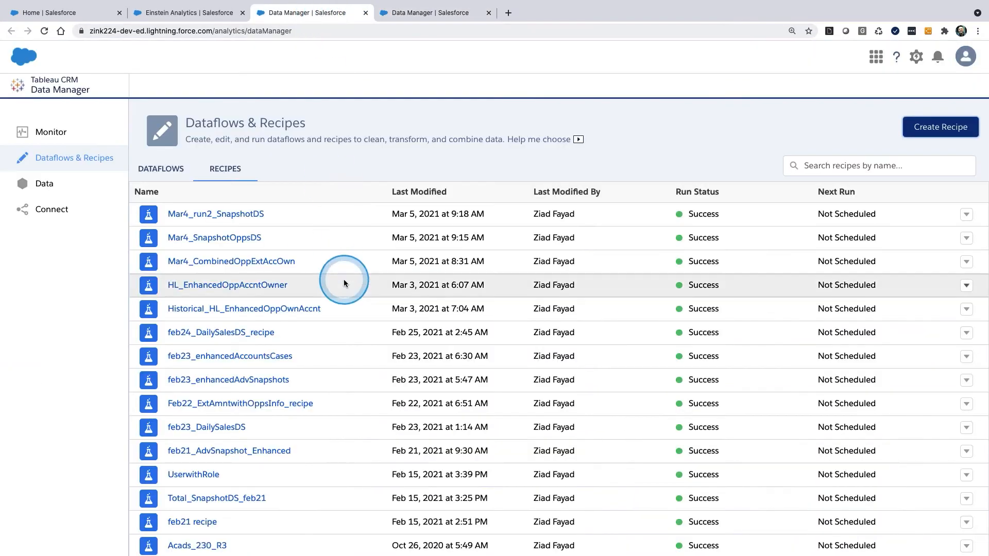
{"action": "left_click", "coordinate": [43, 132]}
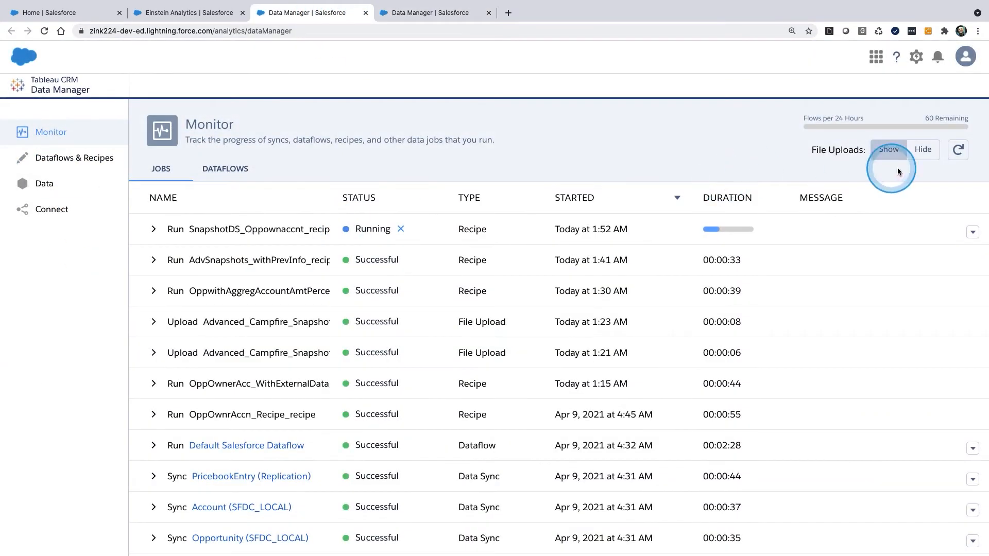
{"action": "left_click", "coordinate": [955, 150]}
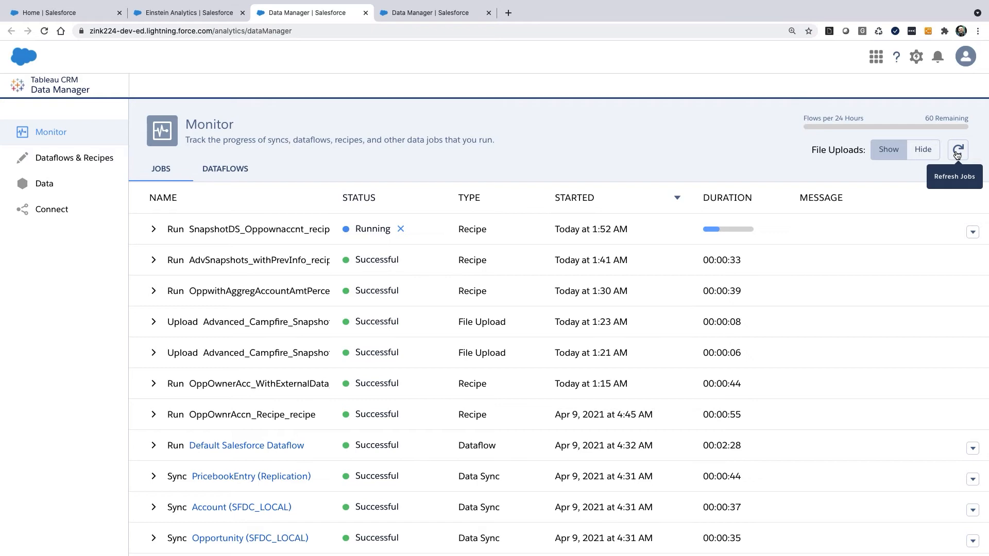
{"action": "left_click", "coordinate": [956, 152]}
{"action": "left_click", "coordinate": [956, 152]}
{"action": "left_click", "coordinate": [956, 154]}
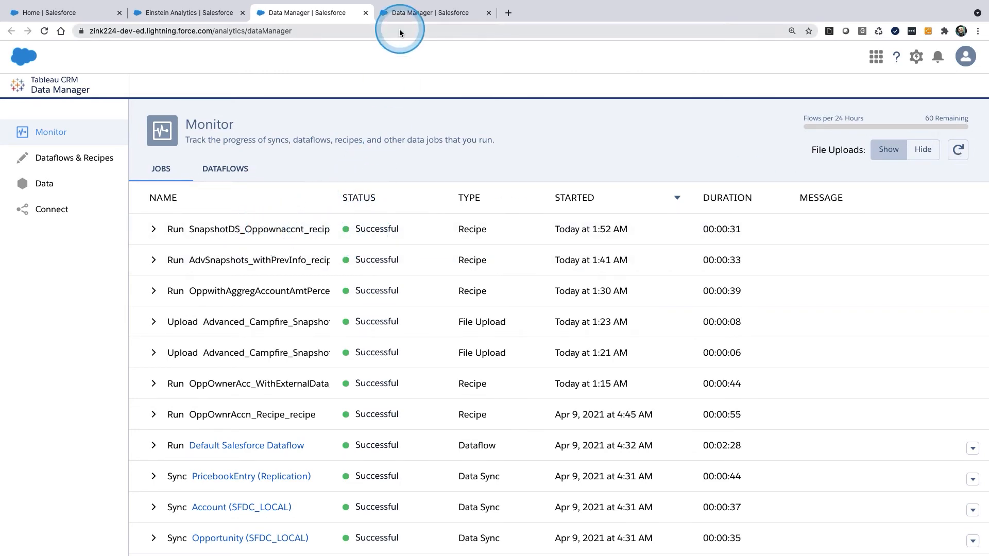
Step: Return to the recipe and add the SnapshotDS_Oppownaccnt dataset with all its columns as a second input
{"action": "left_click", "coordinate": [401, 15]}
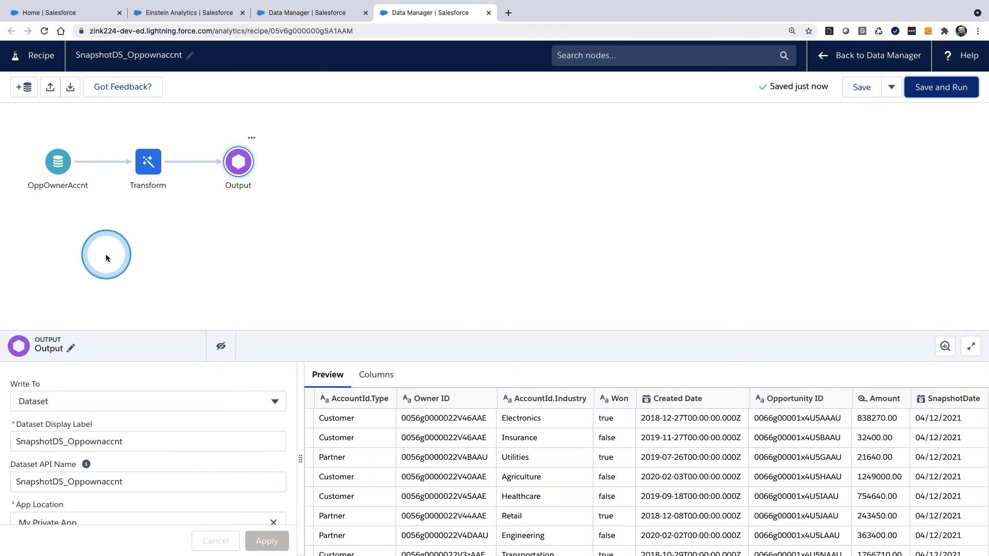
{"action": "left_click", "coordinate": [23, 88]}
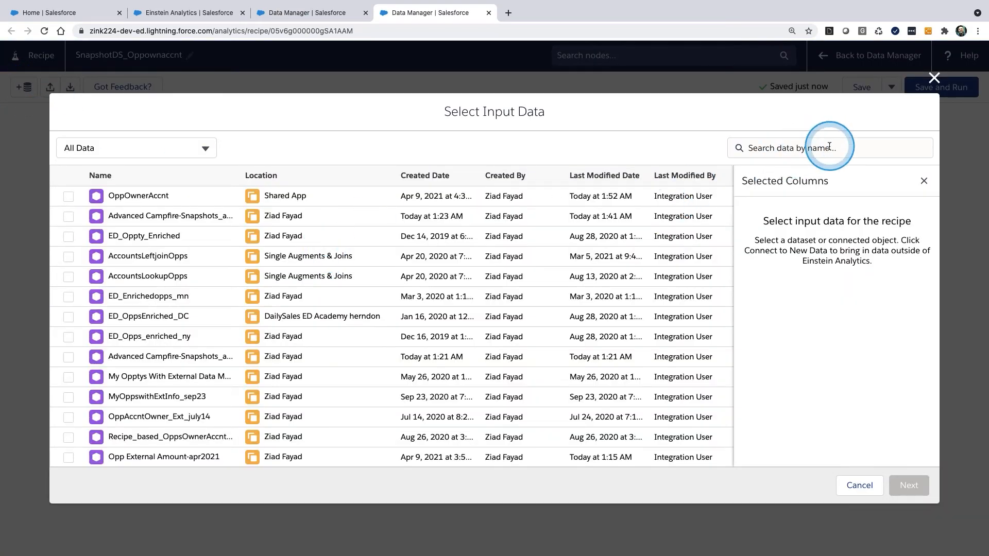
{"action": "left_click", "coordinate": [820, 150]}
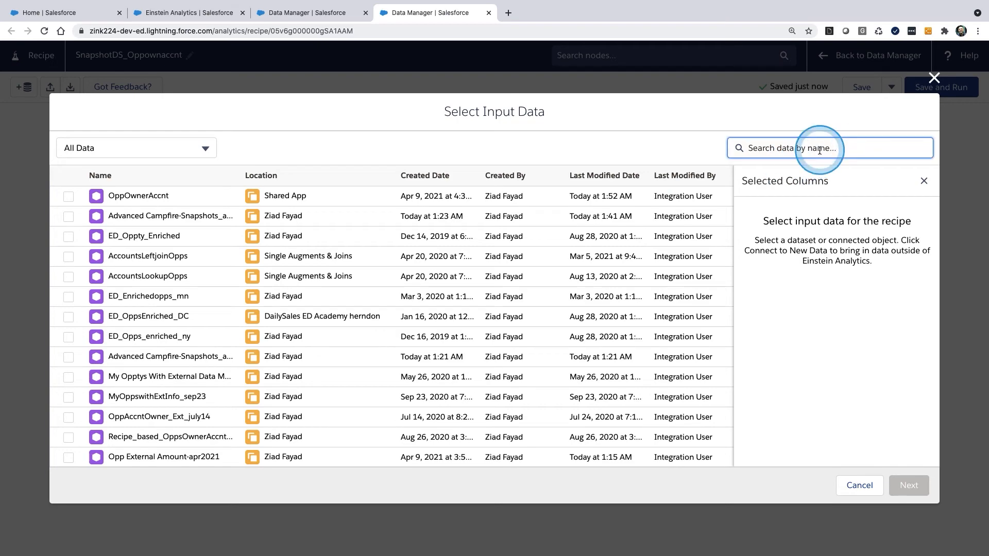
{"action": "type", "text": "snaps"}
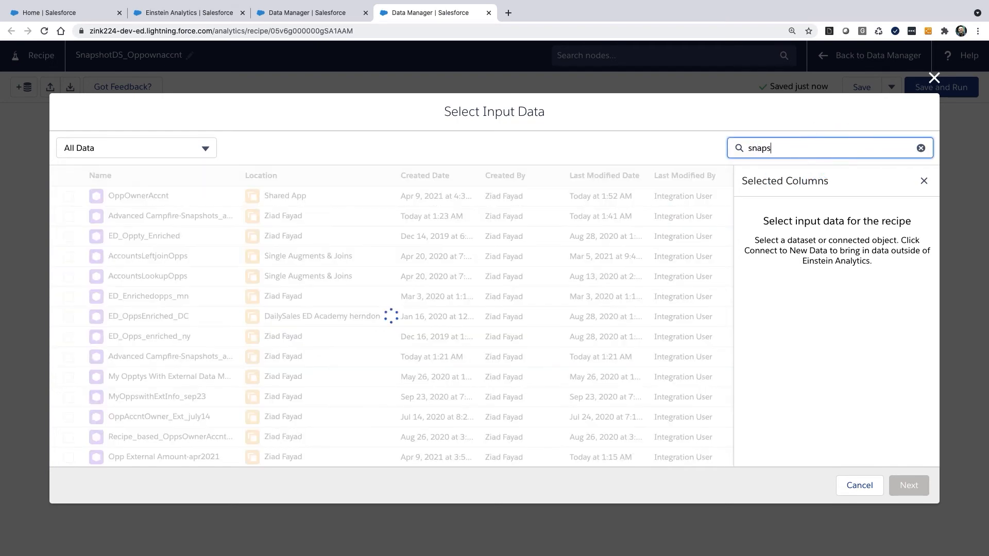
{"action": "type", "text": "hot"}
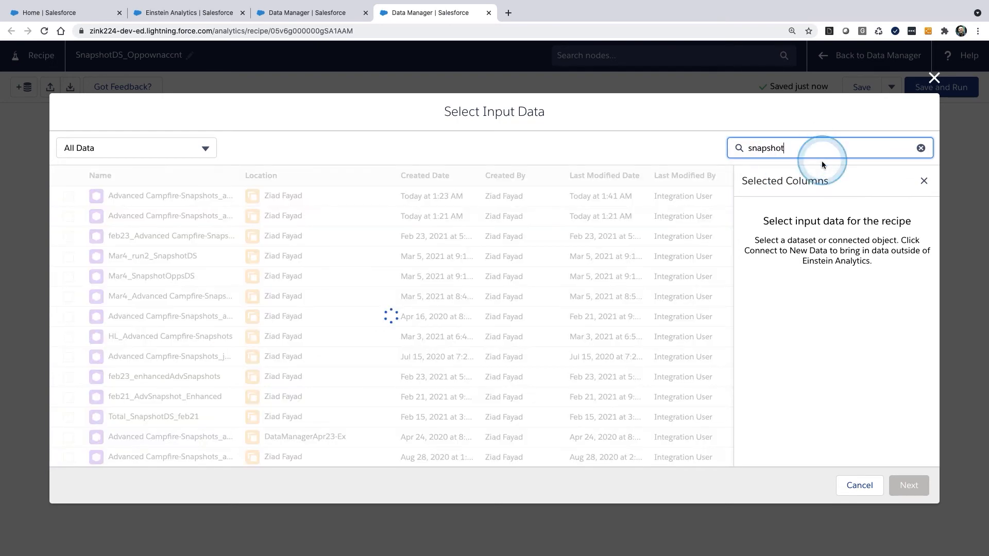
{"action": "scroll", "coordinate": [261, 406], "scroll_direction": "down", "scroll_amount": 1}
{"action": "scroll", "coordinate": [166, 392], "scroll_direction": "down", "scroll_amount": 4}
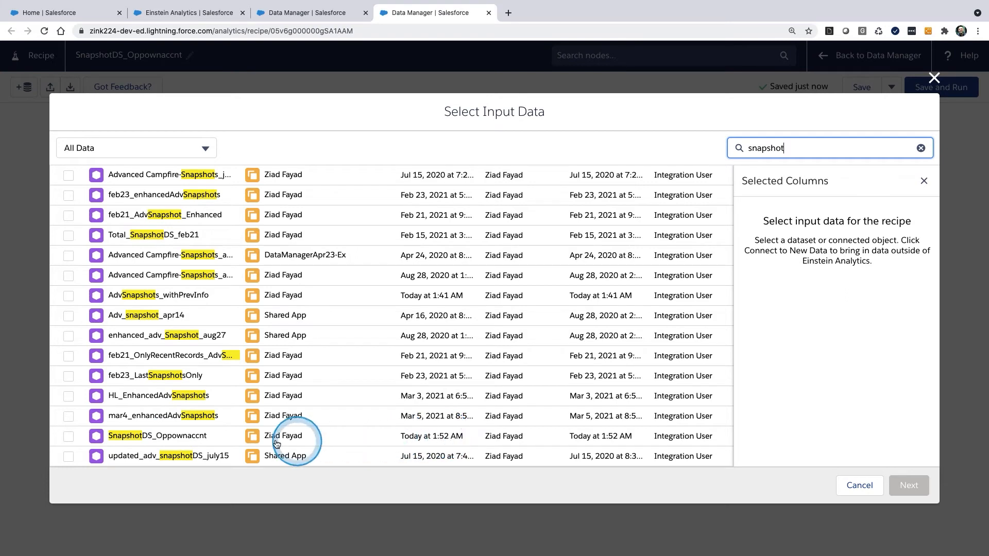
{"action": "left_click", "coordinate": [74, 439]}
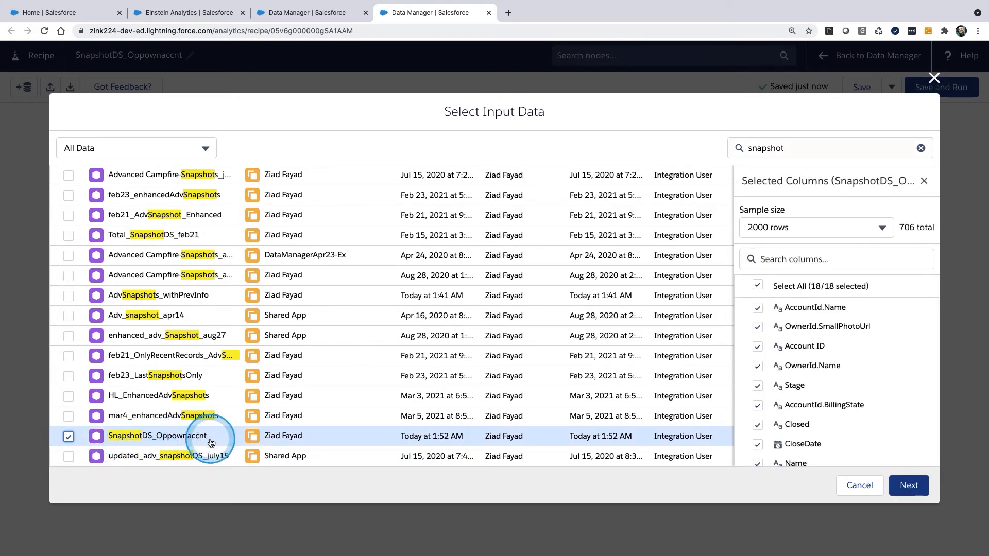
{"action": "left_click", "coordinate": [908, 484]}
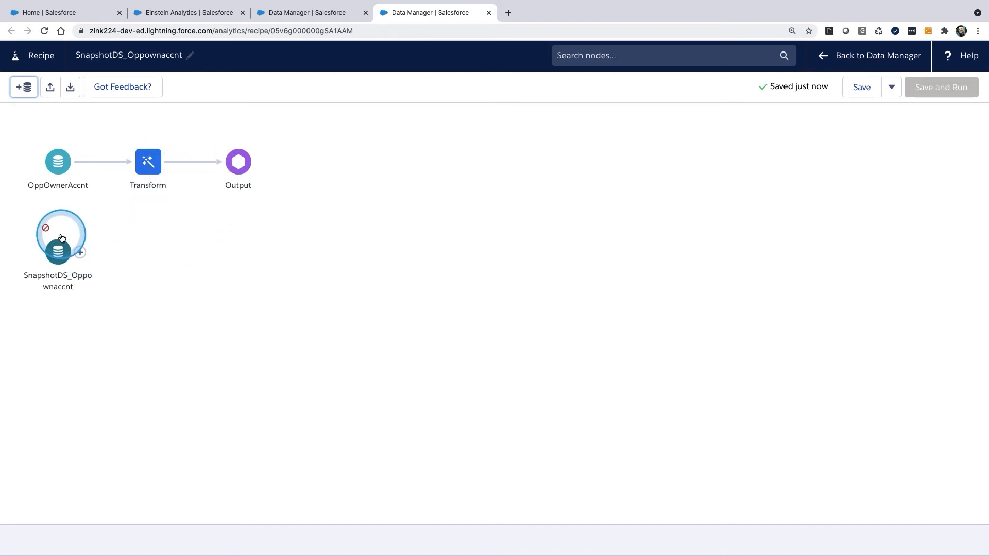
{"action": "mouse_move", "coordinate": [58, 233]}
{"action": "left_mouse_down"}
{"action": "mouse_move", "coordinate": [105, 261]}
{"action": "mouse_move", "coordinate": [70, 241]}
{"action": "left_mouse_up"}
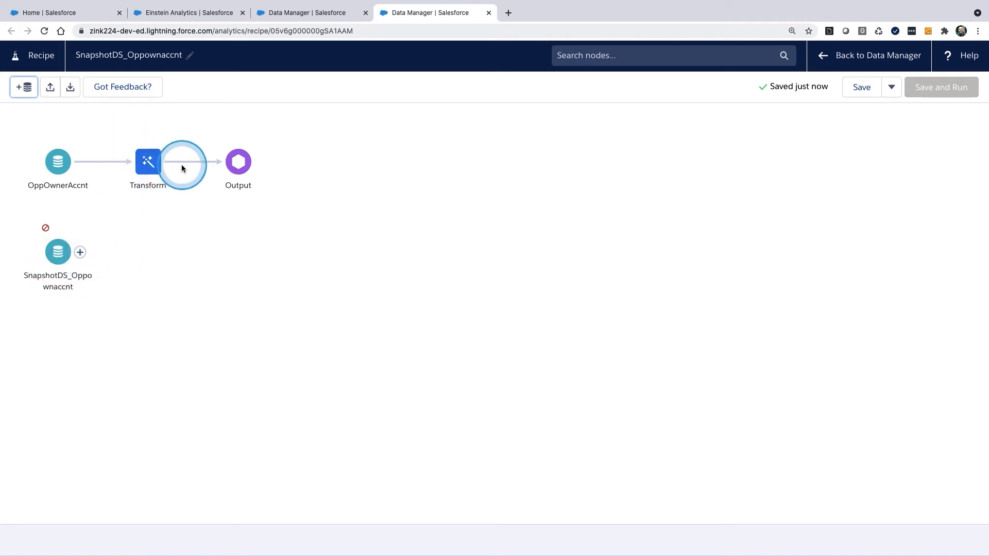
{"action": "mouse_move", "coordinate": [170, 164]}
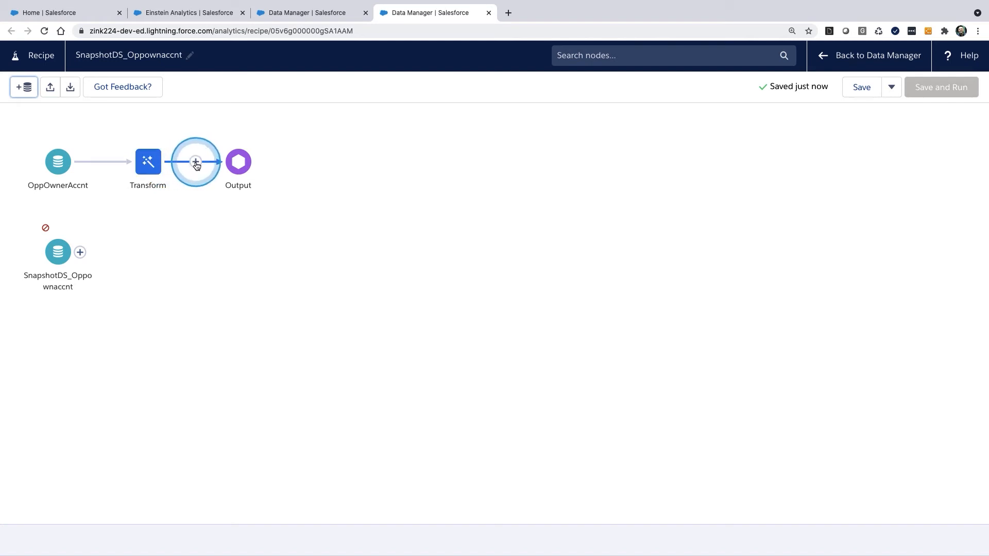
{"action": "left_click_drag", "start_coordinate": [80, 251], "coordinate": [144, 223]}
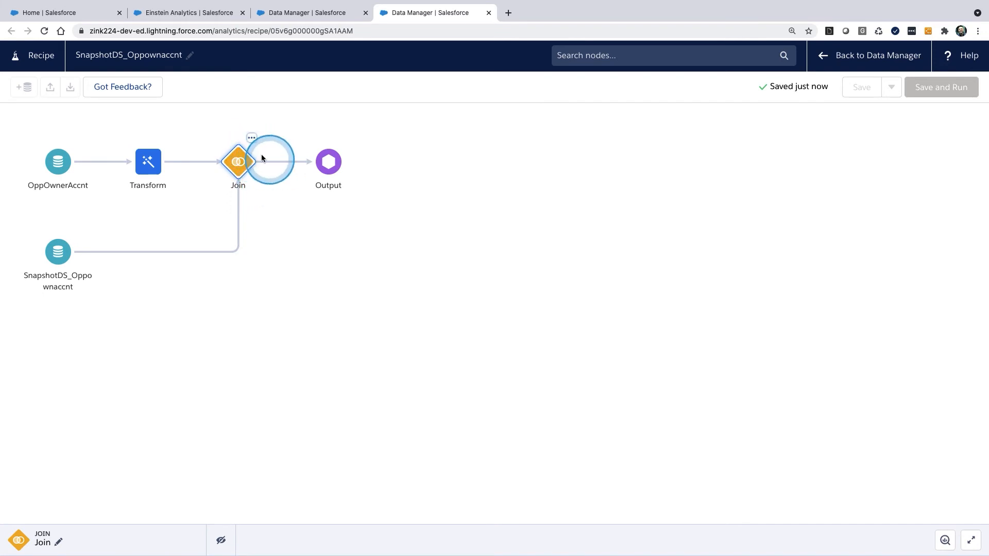
{"action": "left_click", "coordinate": [251, 138]}
{"action": "left_click", "coordinate": [276, 192]}
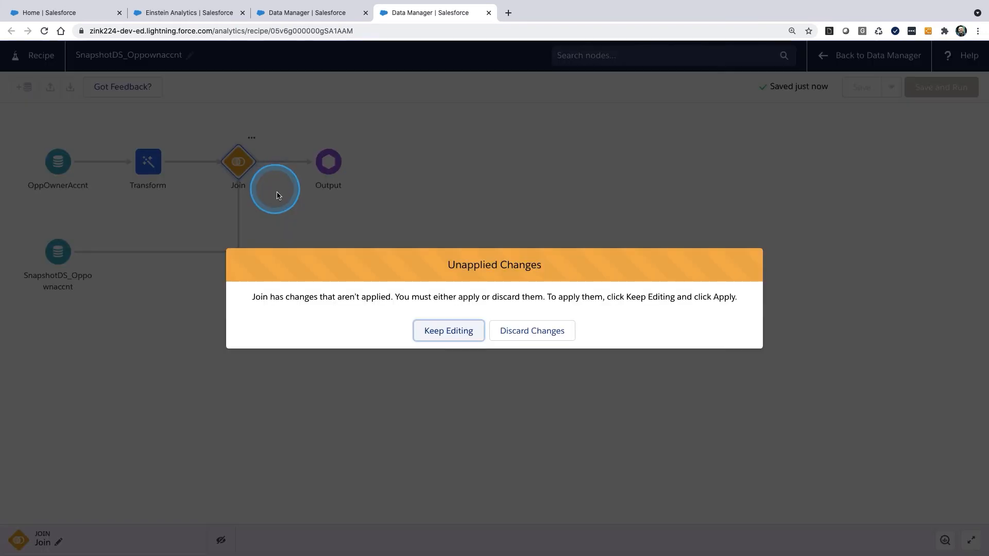
{"action": "left_click", "coordinate": [458, 332]}
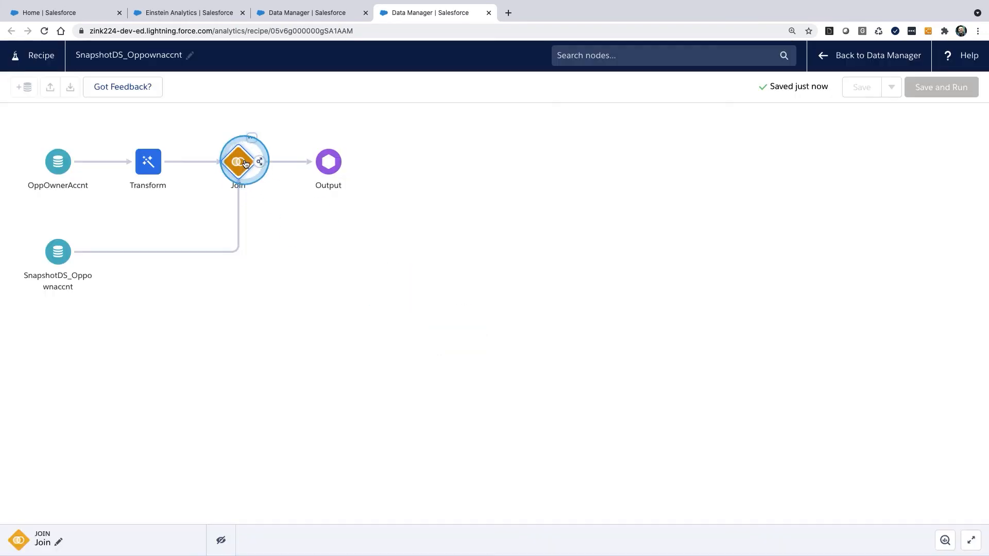
{"action": "left_click", "coordinate": [251, 137]}
{"action": "left_click", "coordinate": [304, 190]}
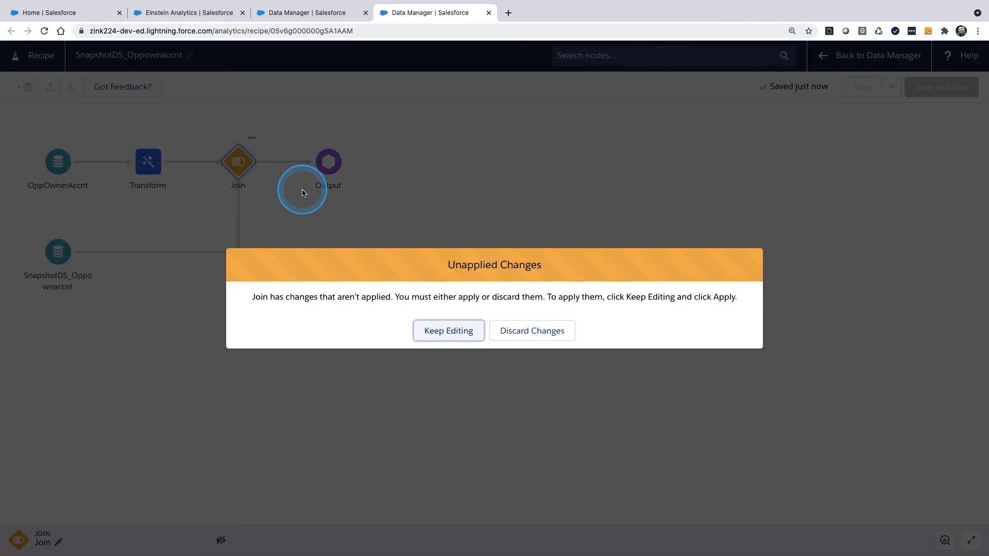
{"action": "left_click", "coordinate": [548, 323]}
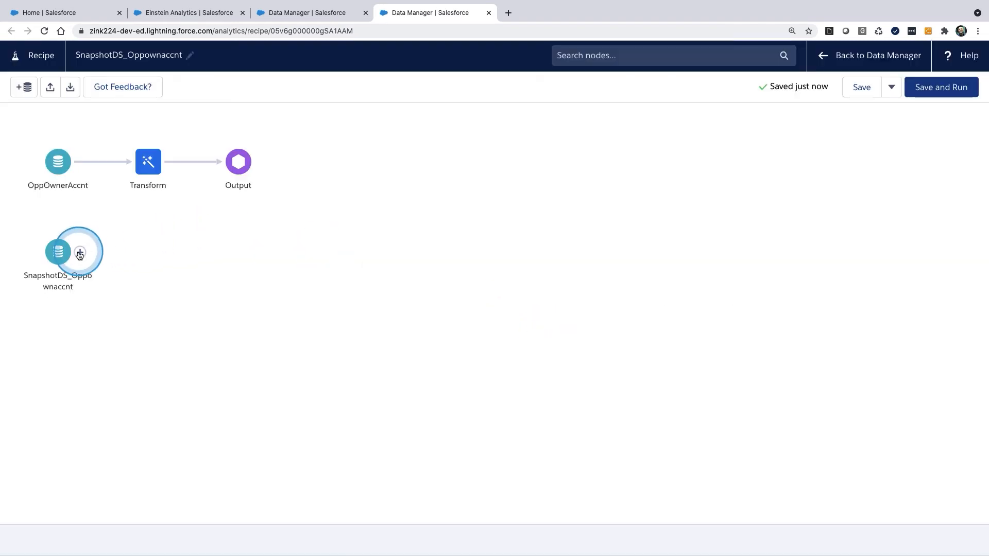
Step: Connect the SnapshotDS_Oppownaccnt input to the Transform node with an Append node
{"action": "left_click_drag", "start_coordinate": [81, 253], "coordinate": [156, 245]}
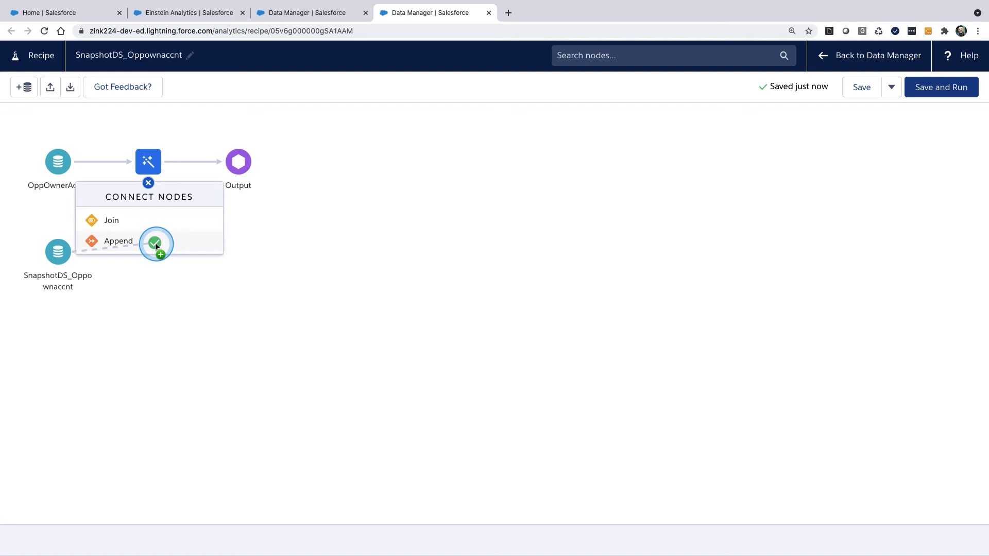
{"action": "left_click_drag", "start_coordinate": [157, 246], "coordinate": [155, 243]}
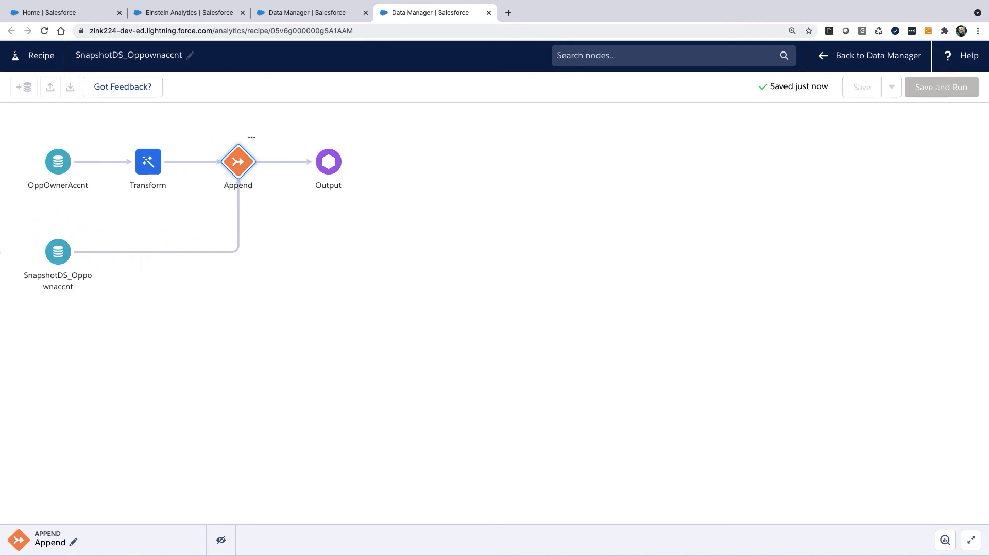
{"action": "left_click_drag", "start_coordinate": [70, 234], "coordinate": [66, 237]}
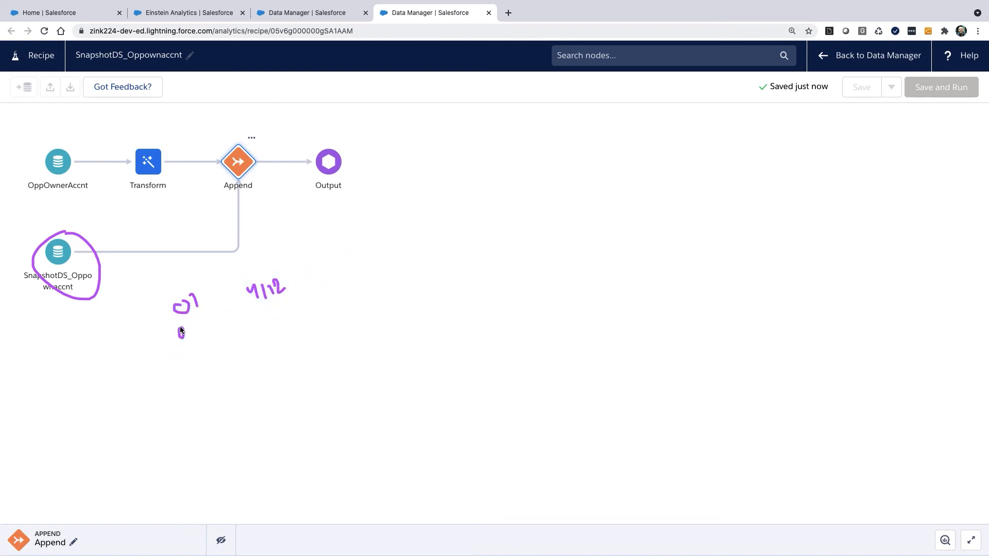
{"action": "left_click_drag", "start_coordinate": [193, 317], "coordinate": [243, 312]}
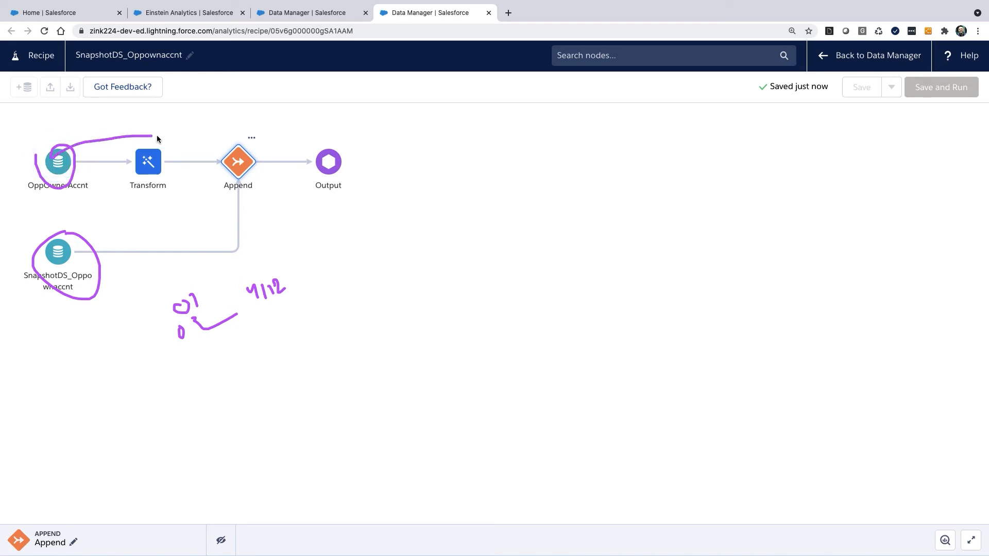
{"action": "mouse_move", "coordinate": [174, 132]}
{"action": "left_mouse_down"}
{"action": "mouse_move", "coordinate": [186, 116]}
{"action": "mouse_move", "coordinate": [218, 122]}
{"action": "left_mouse_up"}
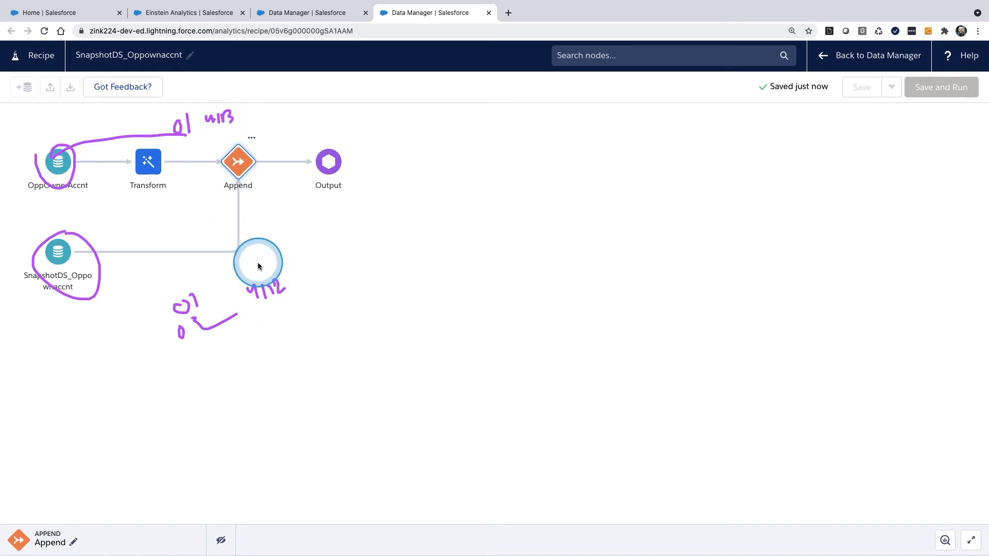
{"action": "left_click_drag", "start_coordinate": [353, 273], "coordinate": [455, 266]}
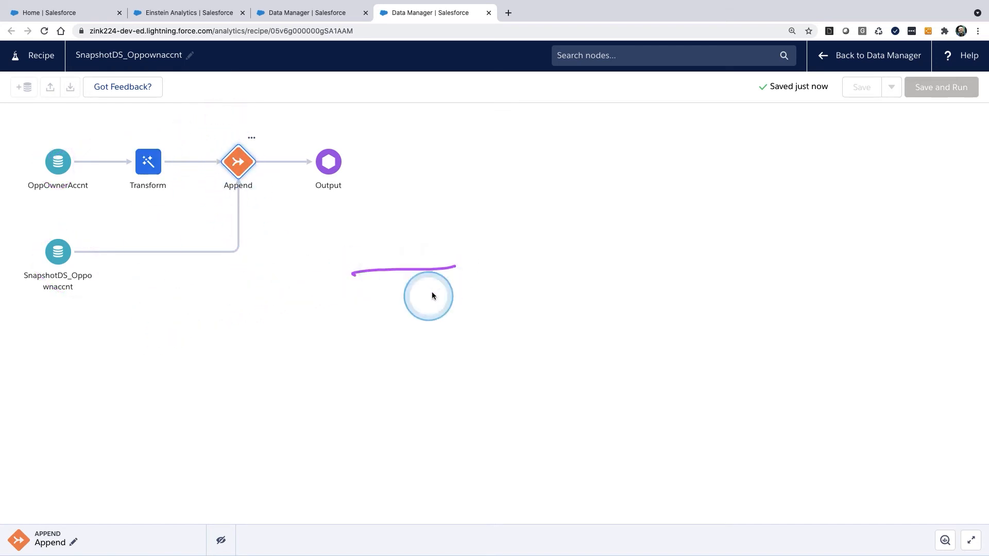
{"action": "left_click_drag", "start_coordinate": [350, 342], "coordinate": [474, 338]}
{"action": "mouse_move", "coordinate": [438, 265]}
{"action": "left_mouse_down"}
{"action": "mouse_move", "coordinate": [446, 254]}
{"action": "mouse_move", "coordinate": [450, 270]}
{"action": "left_mouse_up"}
{"action": "mouse_move", "coordinate": [436, 286]}
{"action": "left_mouse_down"}
{"action": "mouse_move", "coordinate": [440, 298]}
{"action": "mouse_move", "coordinate": [443, 278]}
{"action": "left_mouse_up"}
{"action": "left_click", "coordinate": [490, 398]}
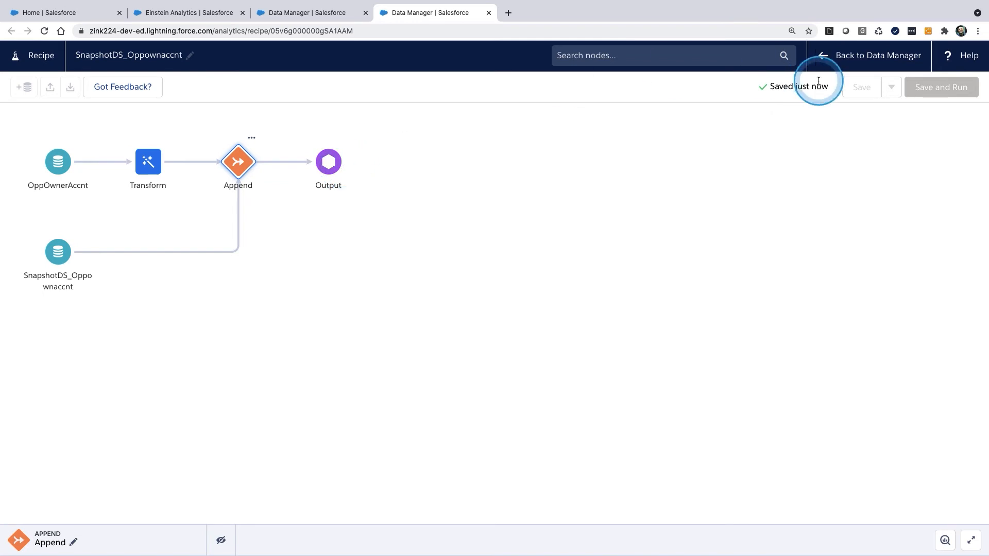
Step: Review the Append node's column mappings down to SnapshotDate, apply them and save the recipe
{"action": "left_click", "coordinate": [347, 173]}
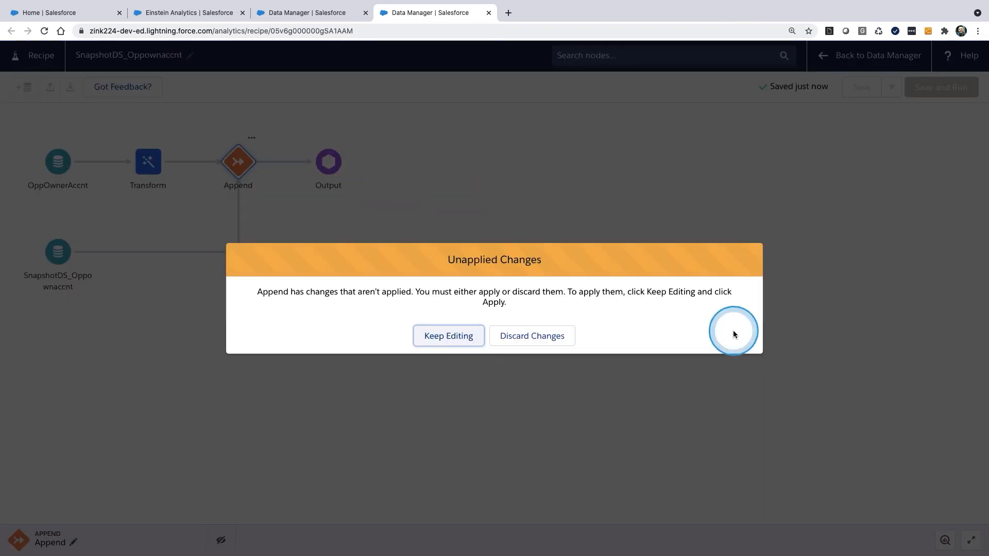
{"action": "left_click", "coordinate": [465, 337]}
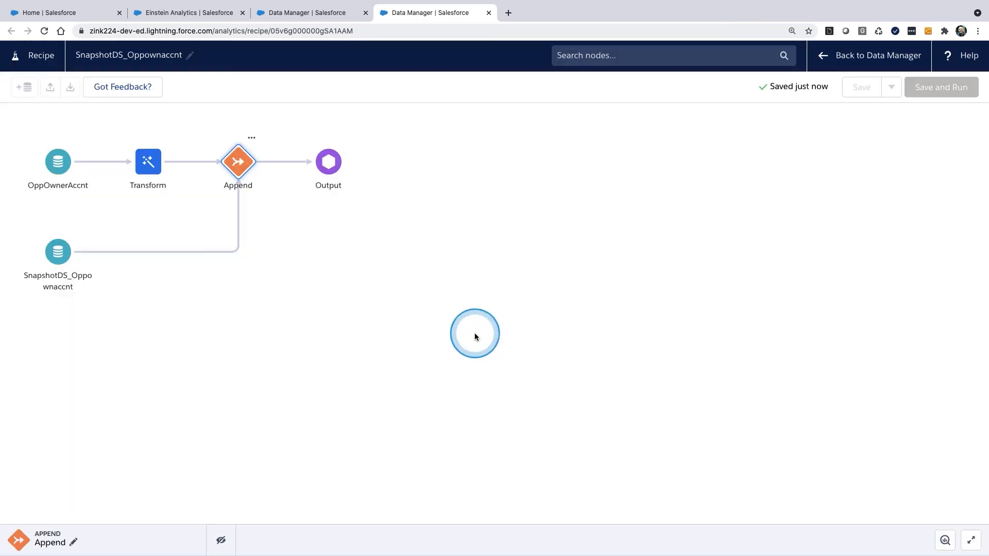
{"action": "left_click", "coordinate": [971, 540]}
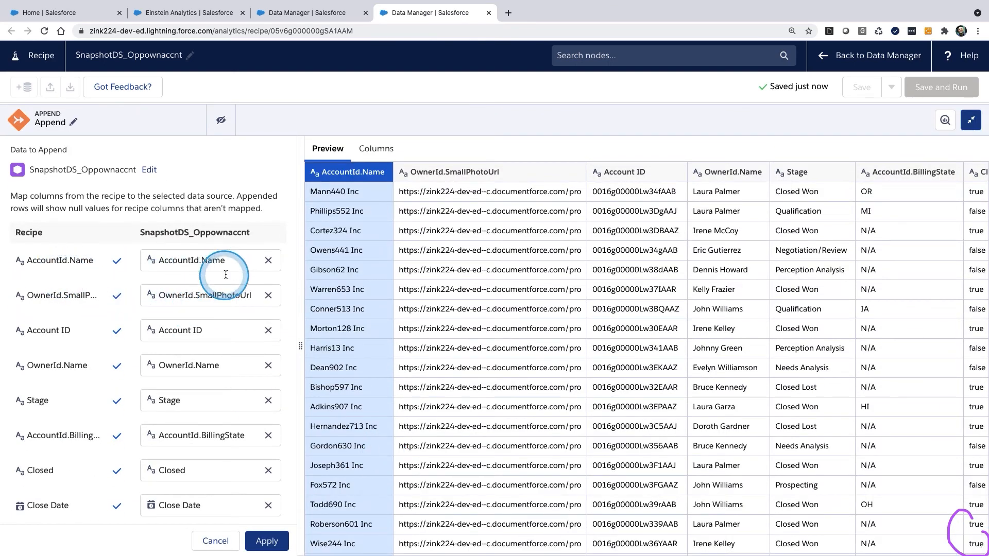
{"action": "scroll", "coordinate": [211, 314], "scroll_direction": "down", "scroll_amount": 4}
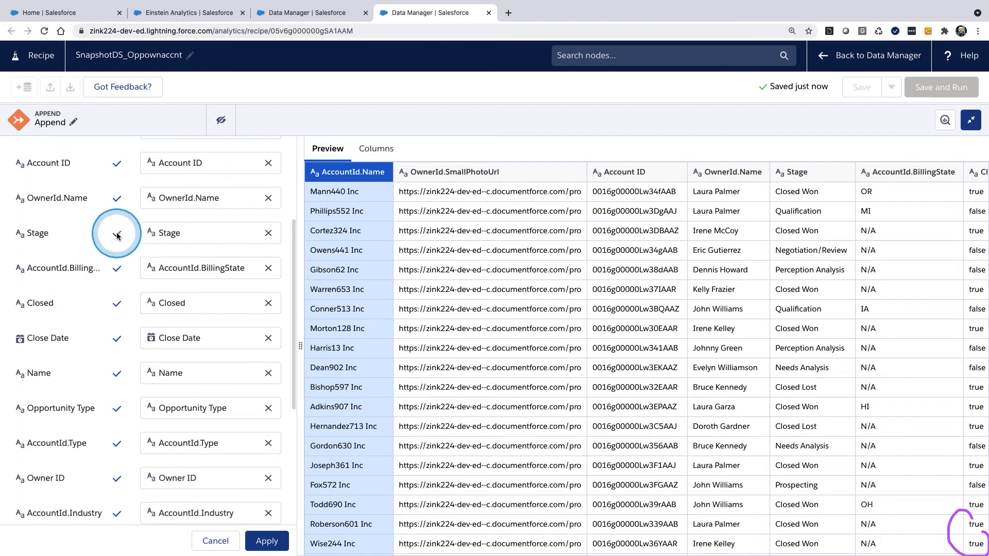
{"action": "scroll", "coordinate": [194, 304], "scroll_direction": "down", "scroll_amount": 1}
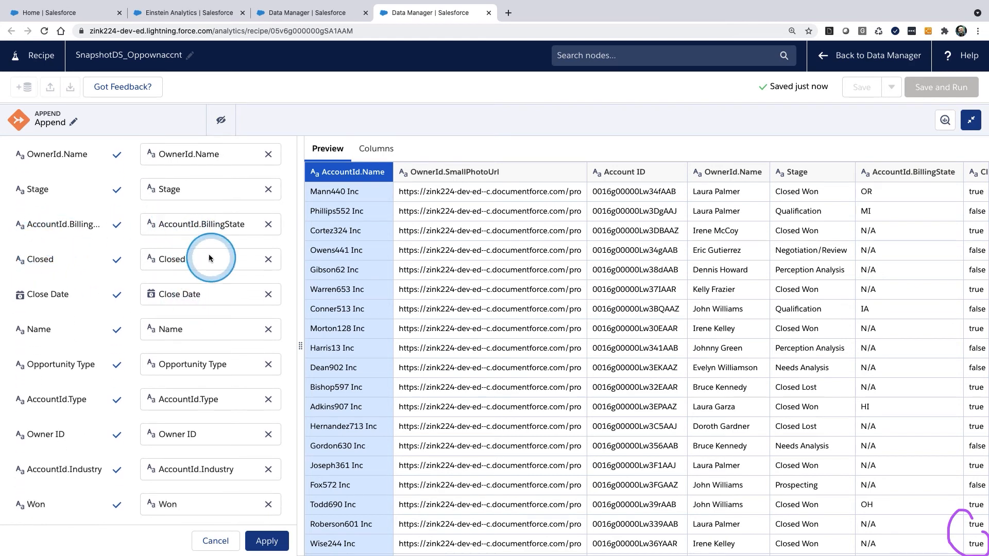
{"action": "scroll", "coordinate": [214, 349], "scroll_direction": "down", "scroll_amount": 3}
{"action": "scroll", "coordinate": [214, 349], "scroll_direction": "down", "scroll_amount": 2}
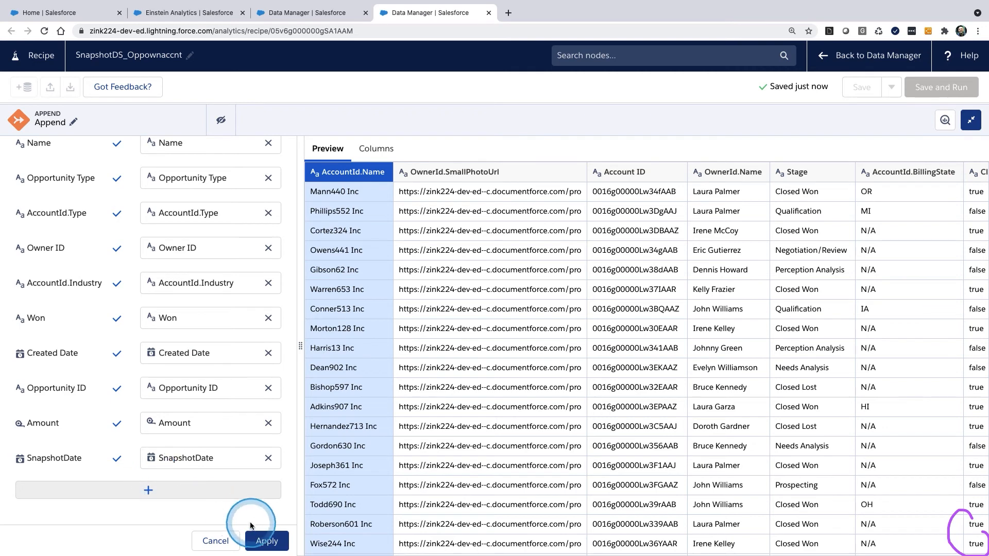
{"action": "left_click", "coordinate": [264, 541]}
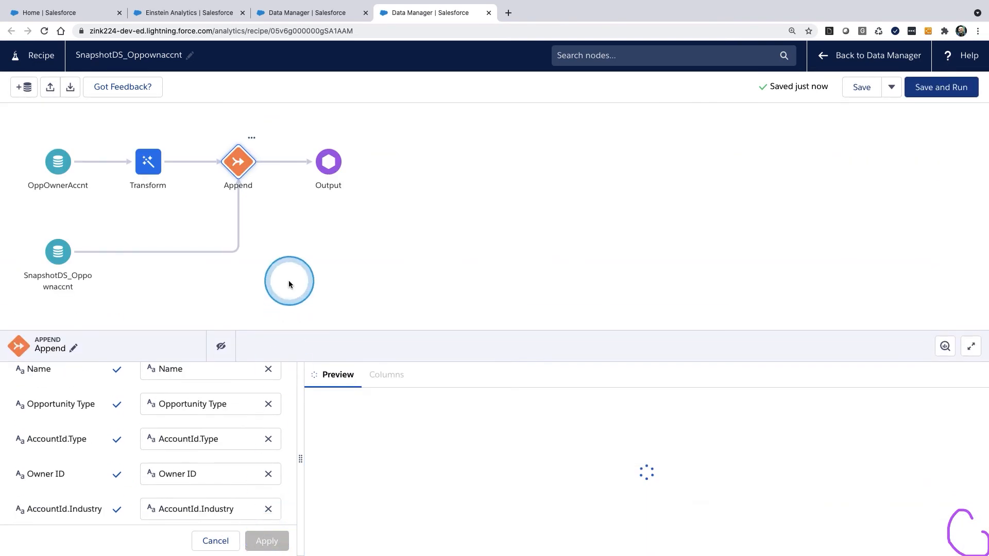
{"action": "left_click", "coordinate": [859, 86]}
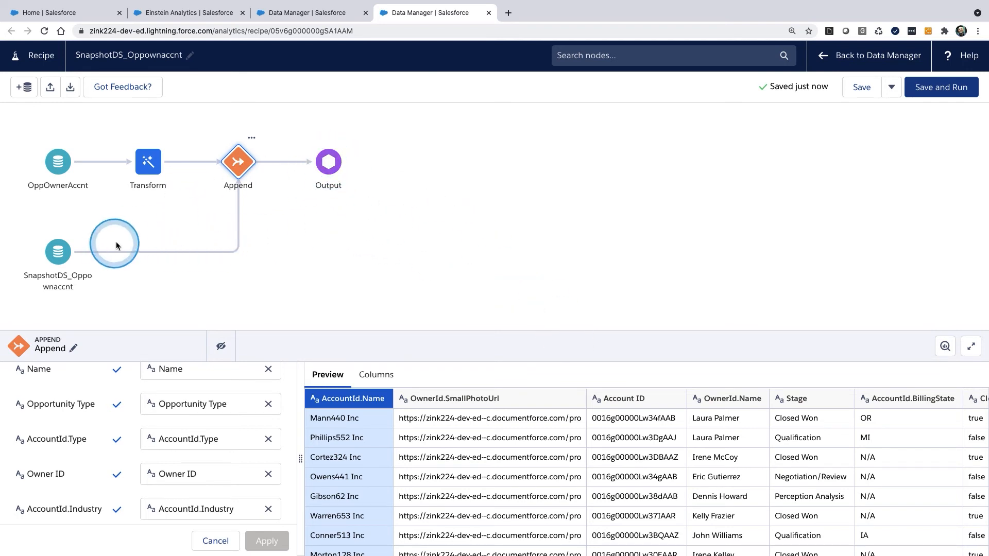
{"action": "mouse_move", "coordinate": [89, 233]}
{"action": "left_mouse_down"}
{"action": "mouse_move", "coordinate": [84, 239]}
{"action": "mouse_move", "coordinate": [100, 233]}
{"action": "left_mouse_up"}
{"action": "left_click_drag", "start_coordinate": [108, 245], "coordinate": [124, 243]}
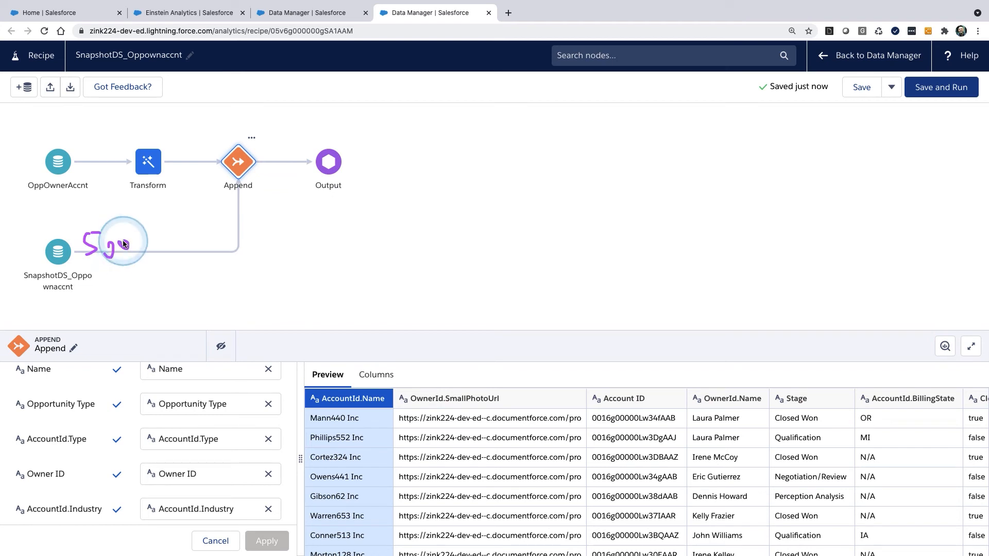
{"action": "mouse_move", "coordinate": [72, 158]}
{"action": "left_mouse_down"}
{"action": "mouse_move", "coordinate": [30, 173]}
{"action": "mouse_move", "coordinate": [76, 132]}
{"action": "left_mouse_up"}
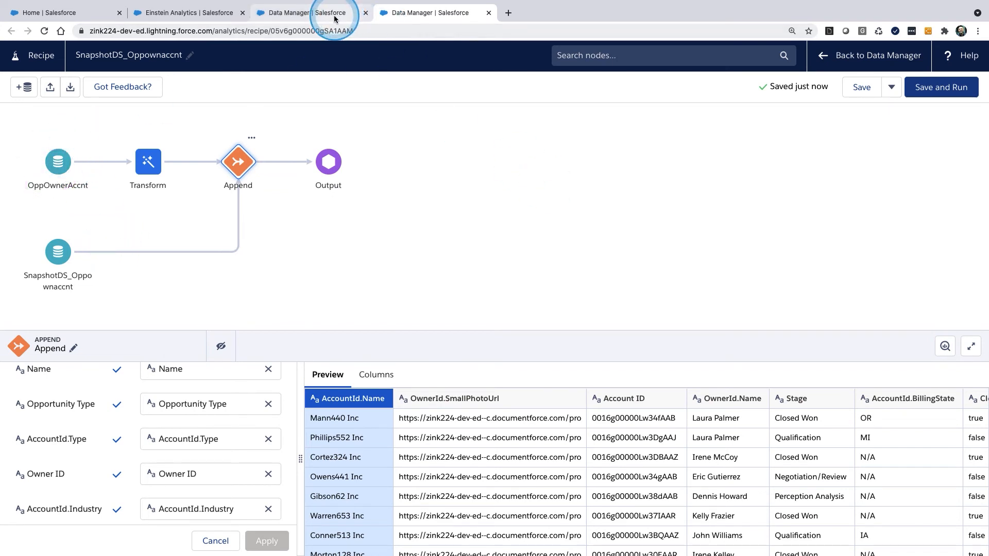
{"action": "mouse_move", "coordinate": [855, 59]}
{"action": "left_mouse_down"}
{"action": "mouse_move", "coordinate": [837, 40]}
{"action": "mouse_move", "coordinate": [878, 65]}
{"action": "left_mouse_up"}
{"action": "left_click_drag", "start_coordinate": [317, 19], "coordinate": [300, 14]}
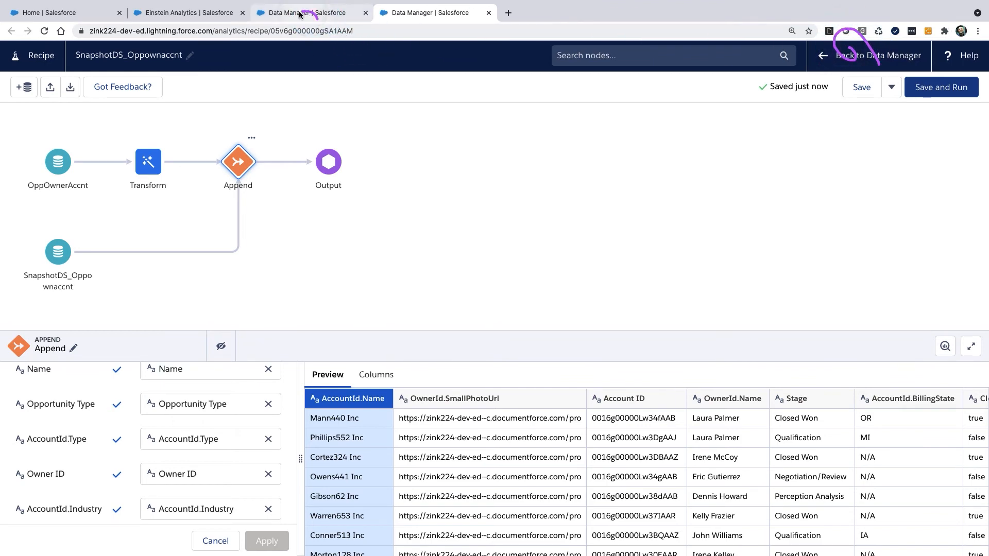
Step: Return to Data Manager and search the recipes list for "snapsho"
{"action": "left_click", "coordinate": [310, 11]}
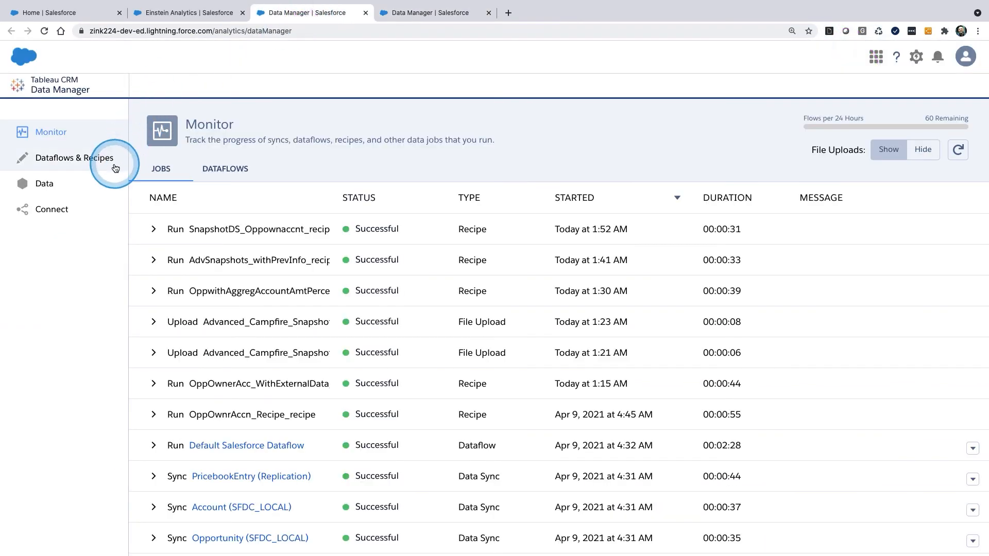
{"action": "left_click", "coordinate": [103, 162]}
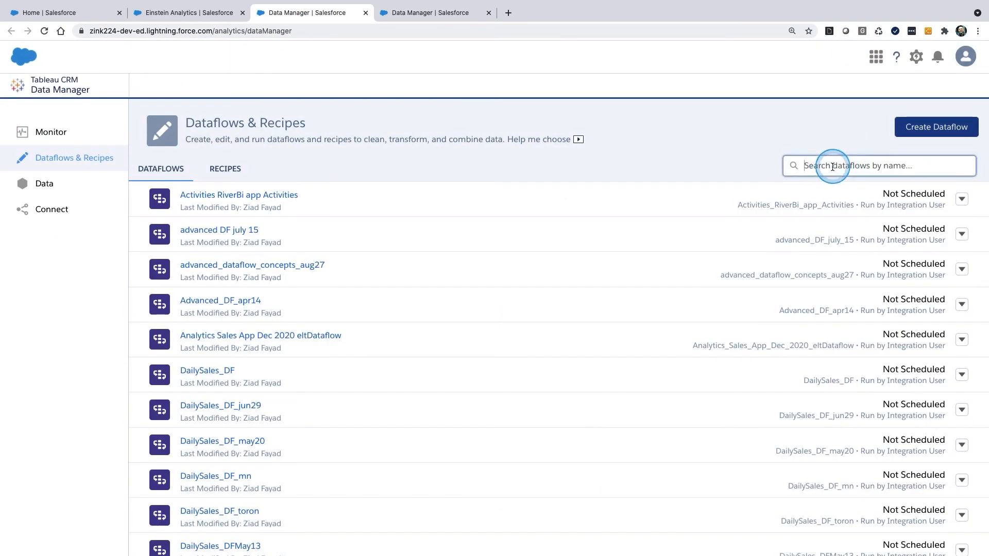
{"action": "left_click", "coordinate": [833, 166]}
{"action": "type", "text": "sha"}
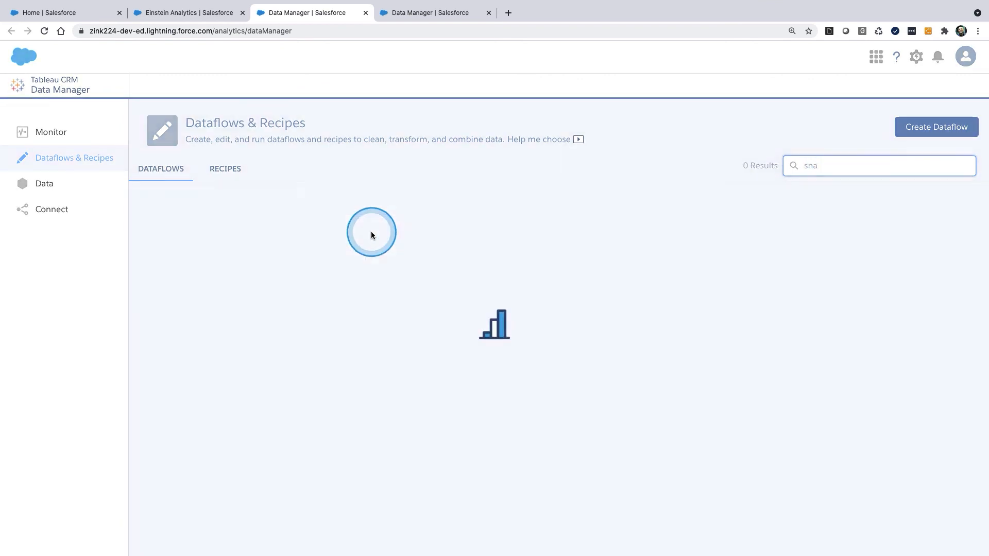
{"action": "left_click", "coordinate": [225, 169]}
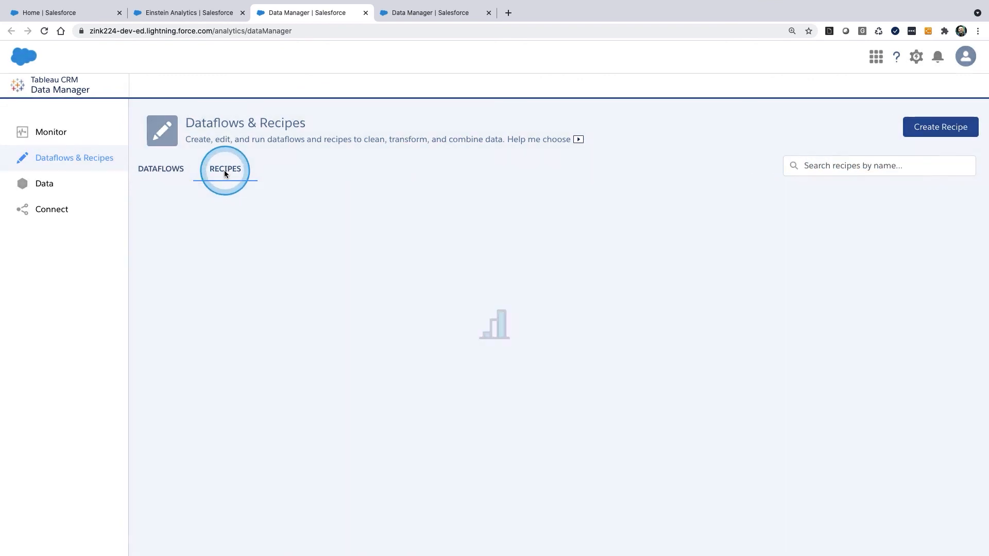
{"action": "left_click", "coordinate": [826, 165]}
{"action": "type", "text": "snap"}
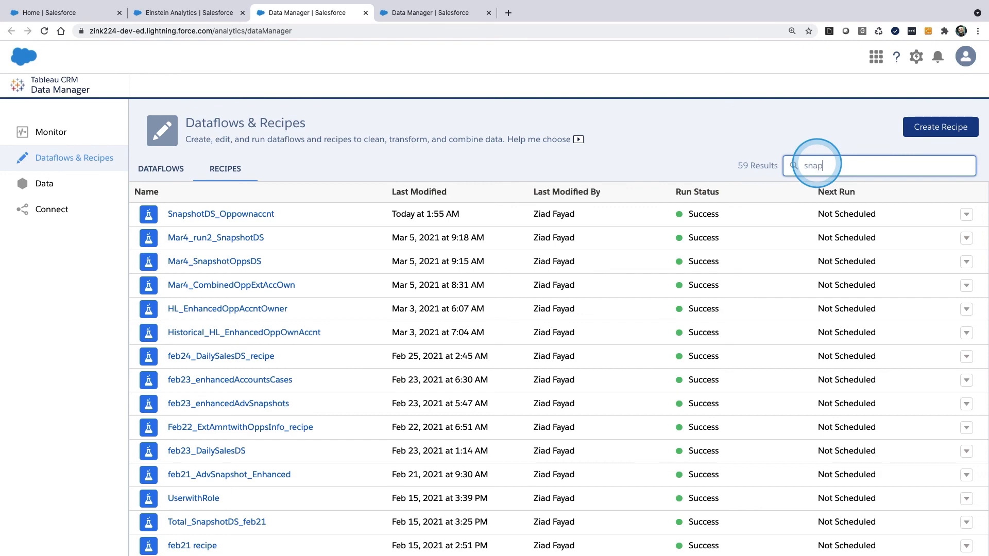
{"action": "type", "text": "sho"}
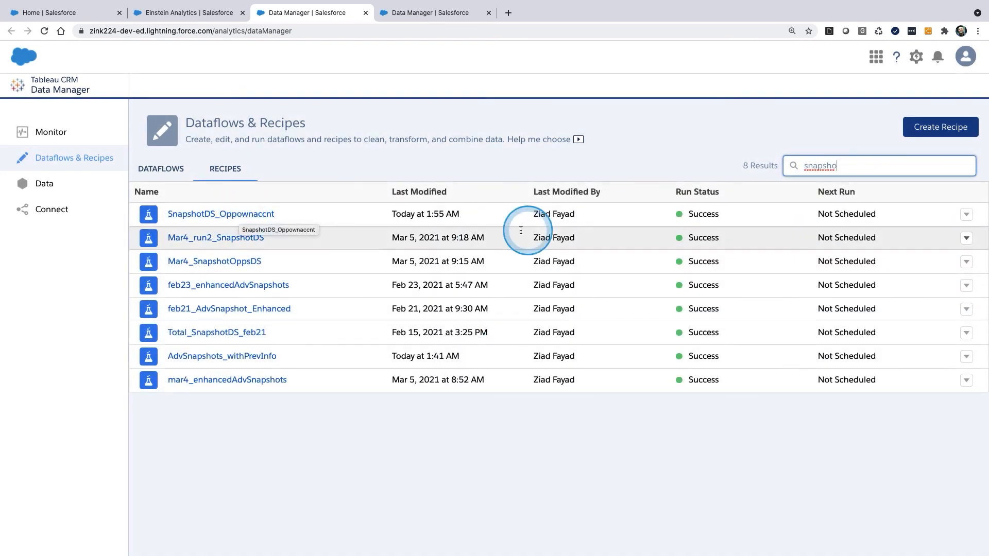
Step: Examine the SnapshotDS_Oppownaccnt recipe's time-based schedule options, including the Hour setting, without saving a schedule, and return to the open recipe
{"action": "left_click", "coordinate": [966, 214]}
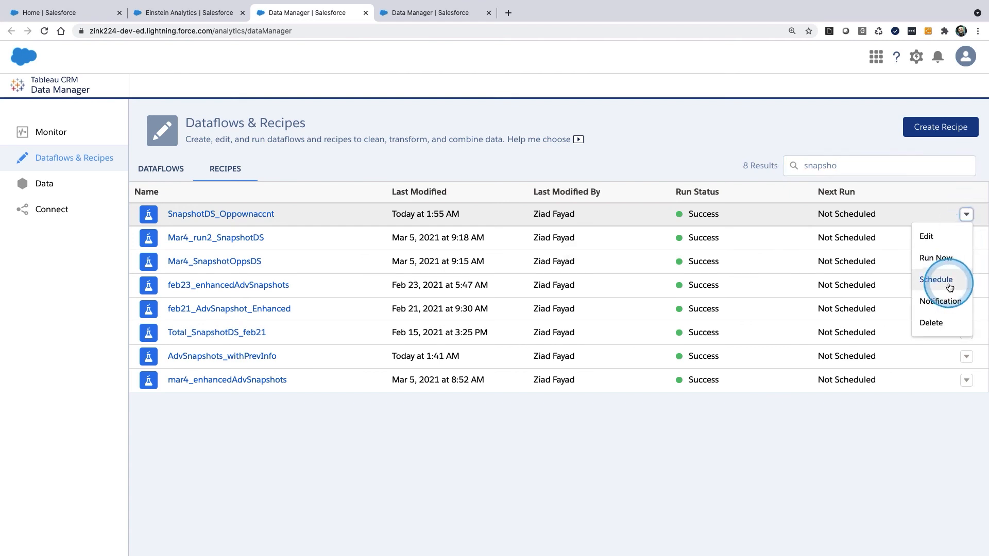
{"action": "left_click", "coordinate": [948, 282]}
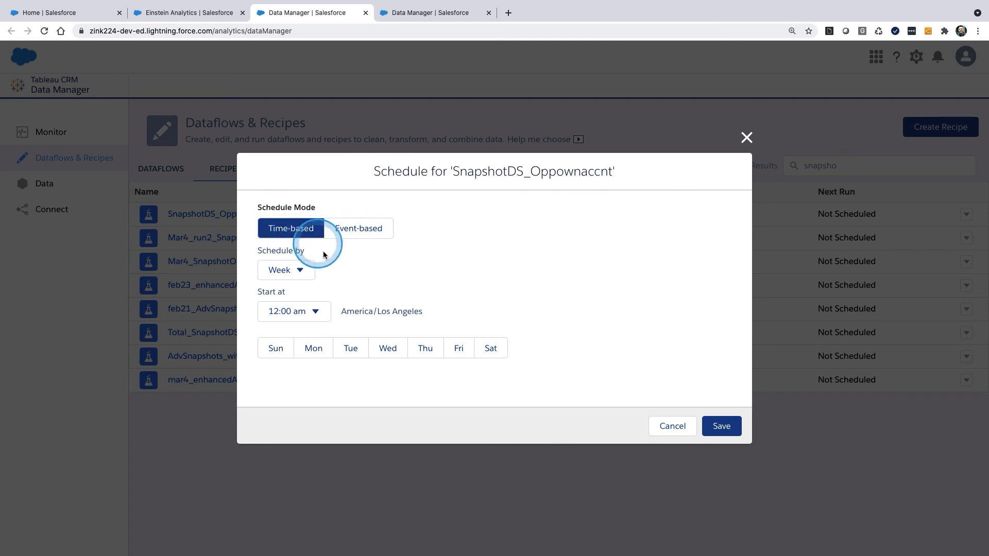
{"action": "left_click", "coordinate": [297, 268]}
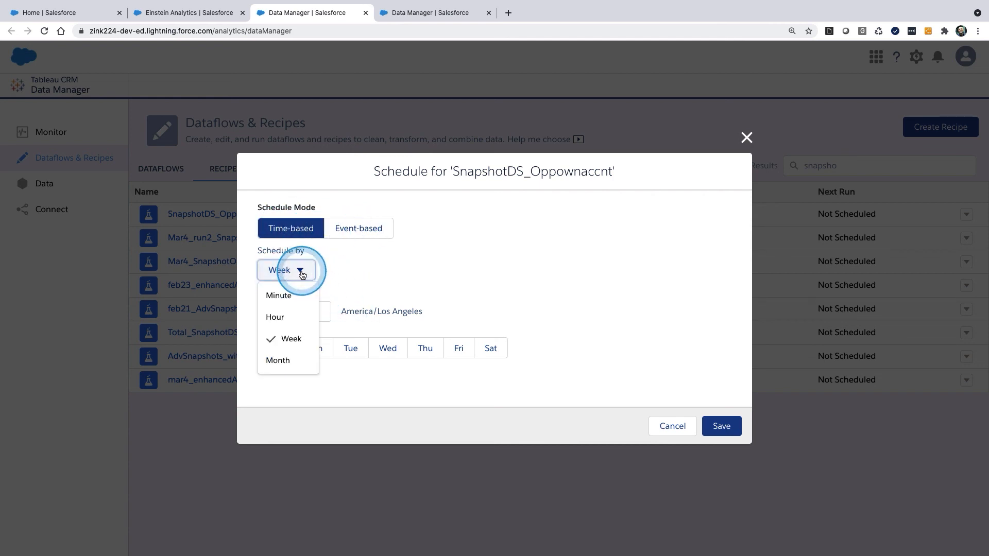
{"action": "left_click", "coordinate": [272, 325]}
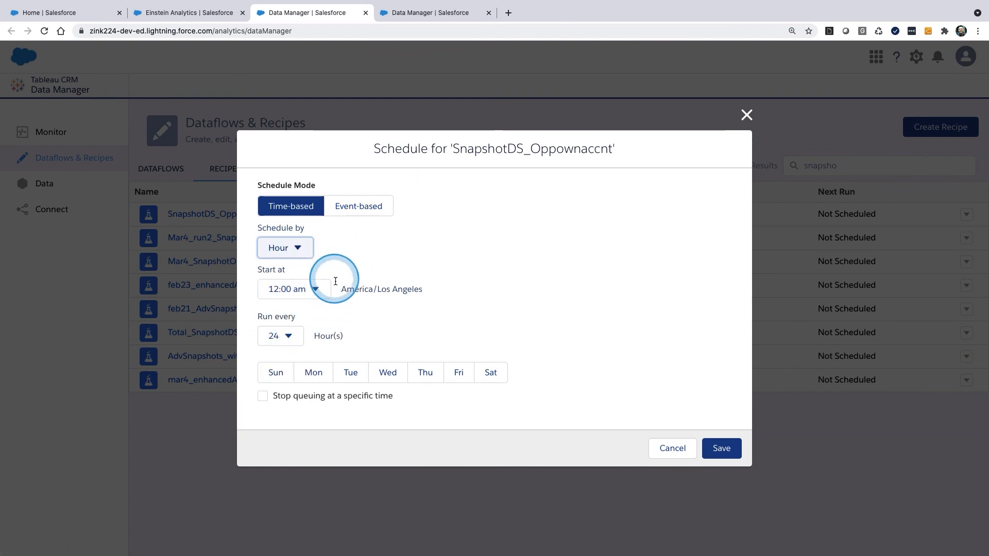
{"action": "left_click", "coordinate": [301, 248]}
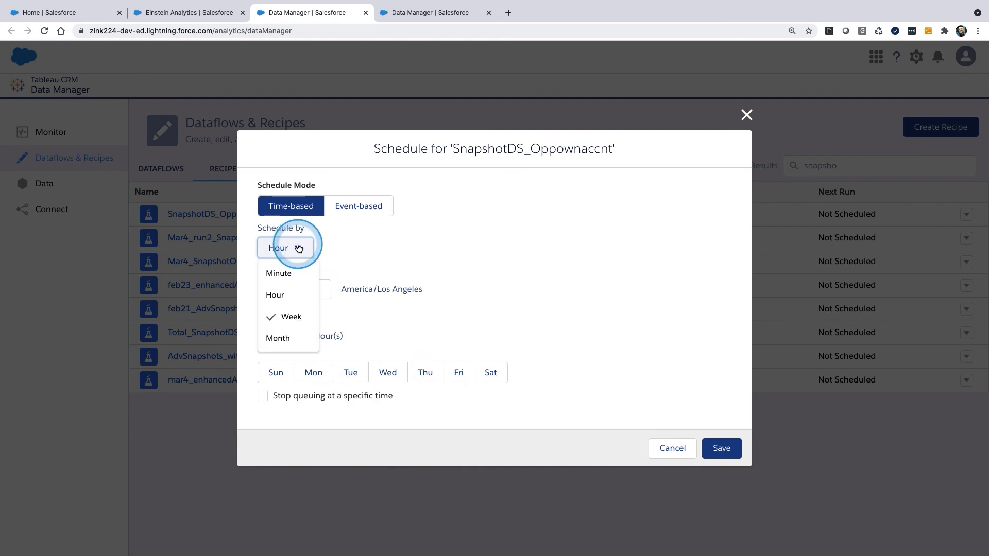
{"action": "left_click", "coordinate": [367, 318]}
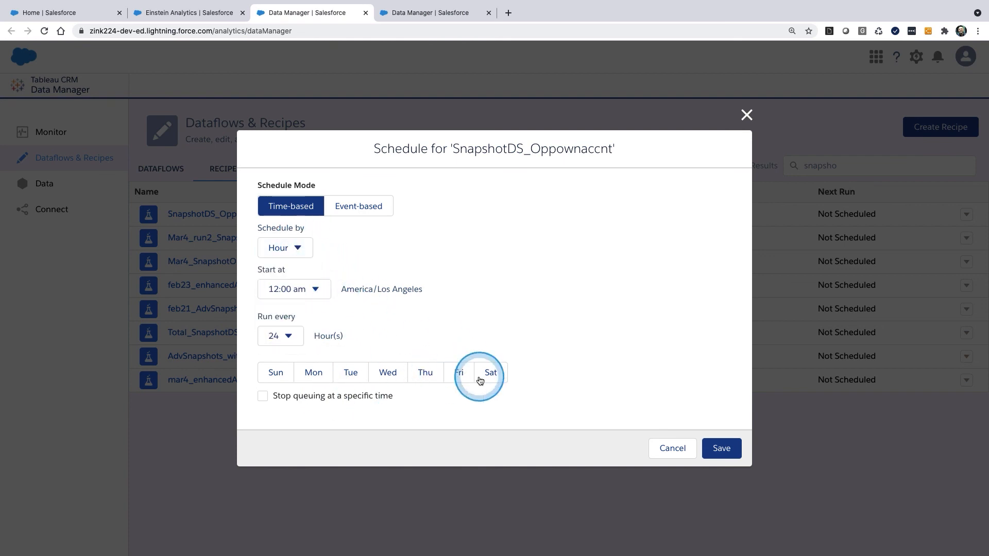
{"action": "left_click", "coordinate": [746, 118]}
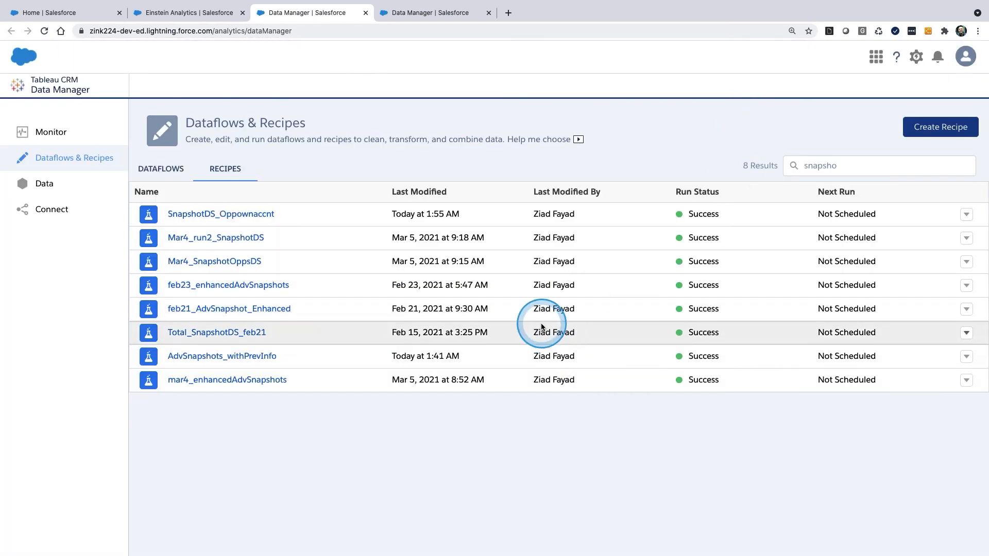
{"action": "left_click", "coordinate": [428, 14]}
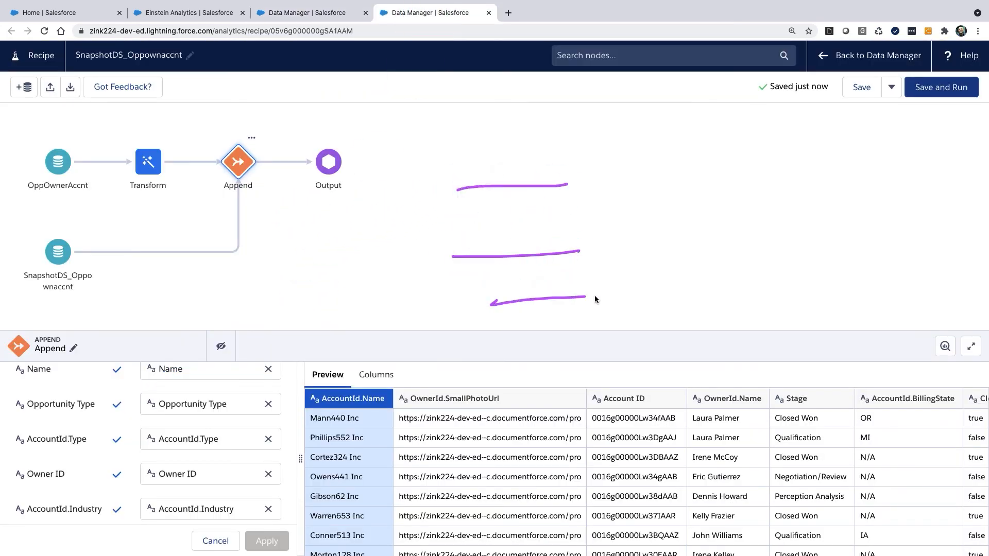
{"action": "left_click_drag", "start_coordinate": [594, 297], "coordinate": [607, 296]}
{"action": "mouse_move", "coordinate": [150, 138]}
{"action": "left_mouse_down"}
{"action": "mouse_move", "coordinate": [124, 204]}
{"action": "mouse_move", "coordinate": [134, 164]}
{"action": "left_mouse_up"}
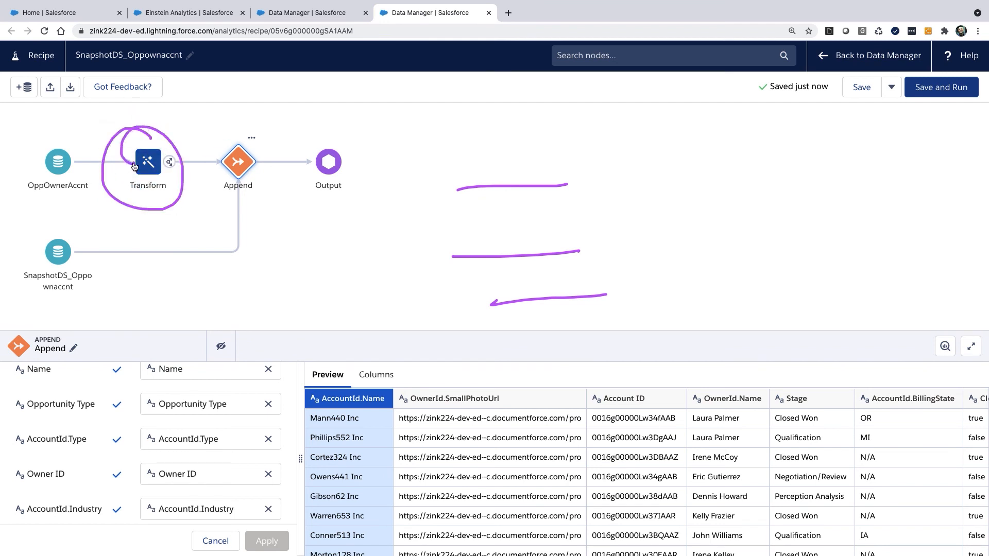
{"action": "left_click", "coordinate": [130, 164]}
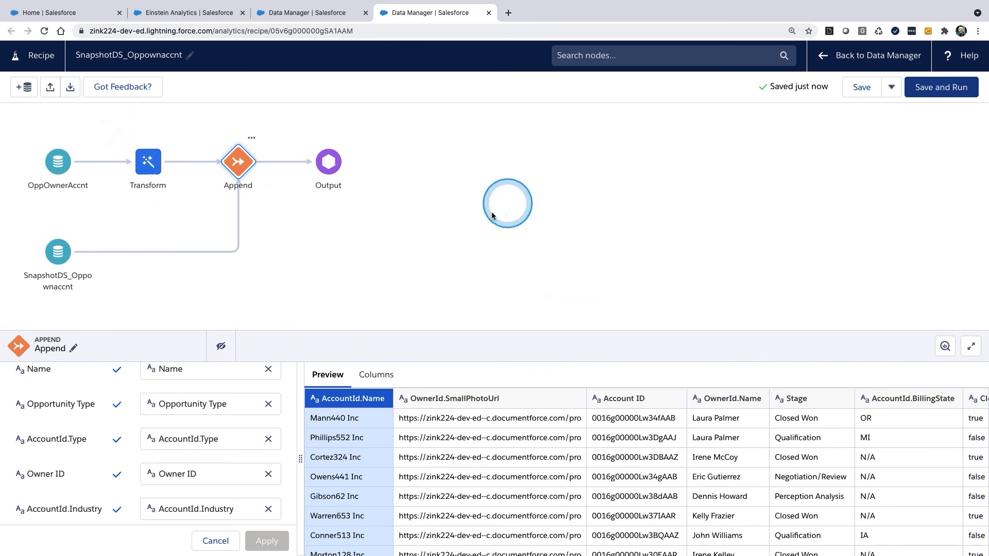
{"action": "left_click_drag", "start_coordinate": [603, 167], "coordinate": [631, 160]}
{"action": "mouse_move", "coordinate": [608, 224]}
{"action": "left_mouse_down"}
{"action": "mouse_move", "coordinate": [686, 203]}
{"action": "mouse_move", "coordinate": [685, 191]}
{"action": "mouse_move", "coordinate": [712, 175]}
{"action": "mouse_move", "coordinate": [710, 194]}
{"action": "left_mouse_up"}
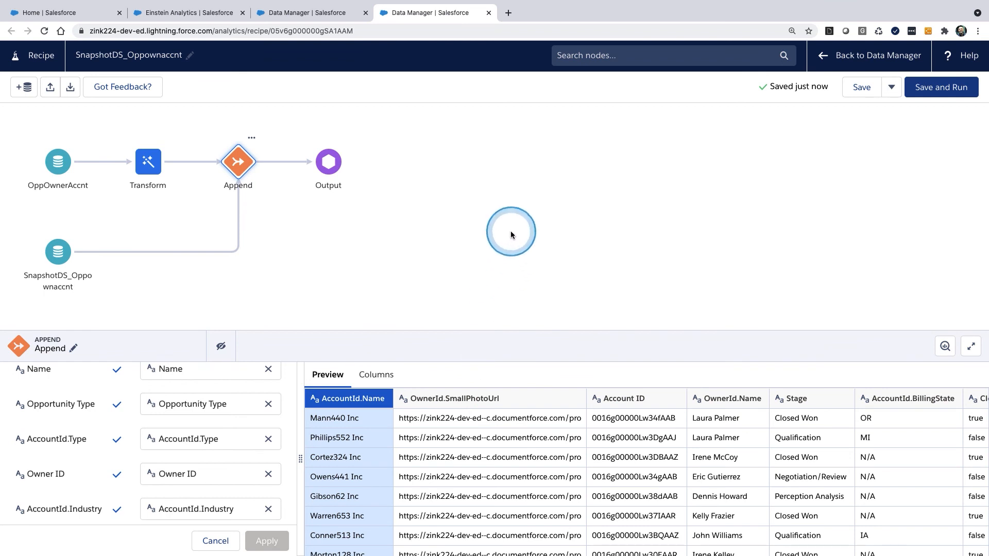
{"action": "left_click_drag", "start_coordinate": [508, 228], "coordinate": [523, 262]}
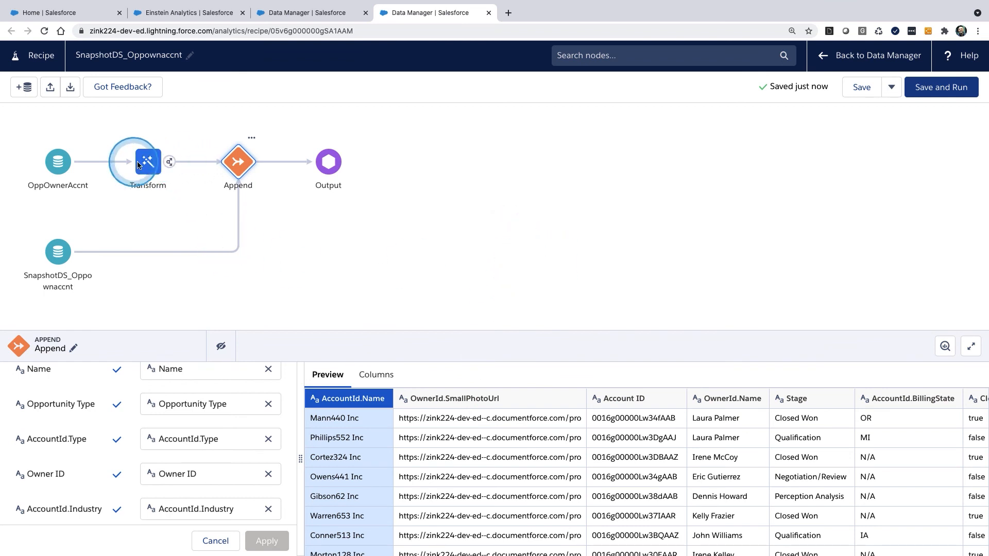
{"action": "left_click_drag", "start_coordinate": [83, 166], "coordinate": [46, 148]}
{"action": "left_click_drag", "start_coordinate": [44, 205], "coordinate": [80, 167]}
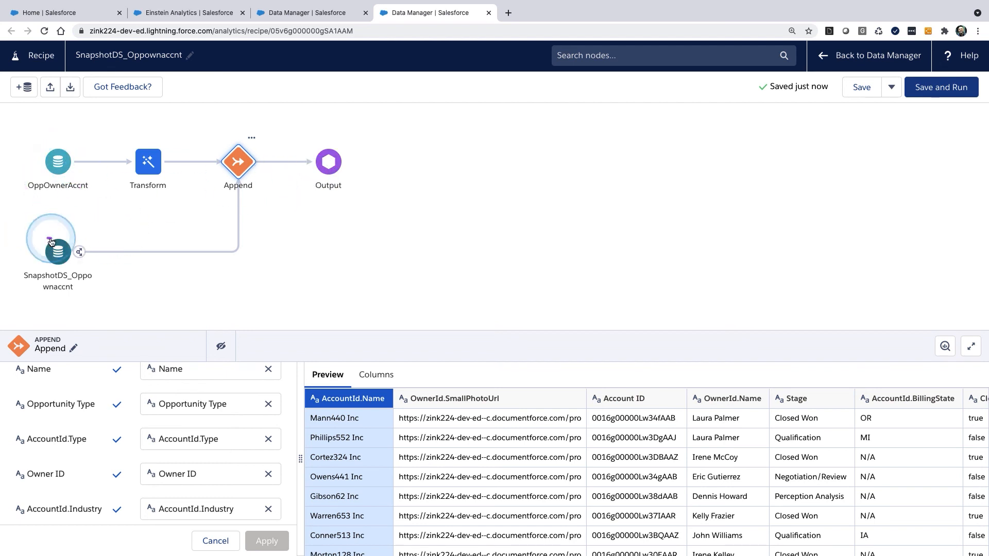
{"action": "left_click_drag", "start_coordinate": [56, 232], "coordinate": [74, 235]}
{"action": "mouse_move", "coordinate": [596, 201]}
{"action": "left_mouse_down"}
{"action": "mouse_move", "coordinate": [597, 180]}
{"action": "mouse_move", "coordinate": [620, 190]}
{"action": "mouse_move", "coordinate": [675, 167]}
{"action": "mouse_move", "coordinate": [662, 174]}
{"action": "mouse_move", "coordinate": [706, 213]}
{"action": "mouse_move", "coordinate": [703, 185]}
{"action": "mouse_move", "coordinate": [760, 175]}
{"action": "mouse_move", "coordinate": [781, 193]}
{"action": "left_mouse_up"}
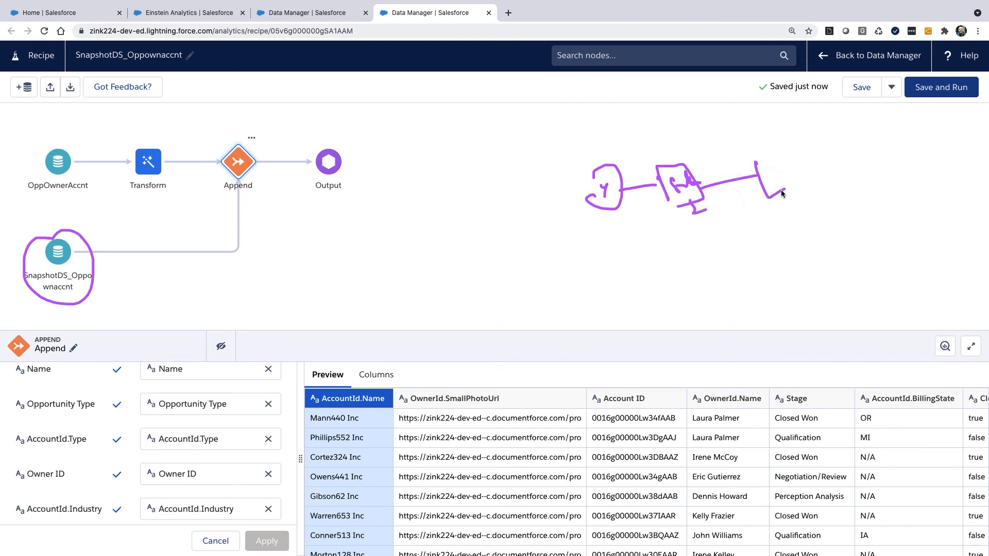
{"action": "mouse_move", "coordinate": [762, 160]}
{"action": "left_mouse_down"}
{"action": "mouse_move", "coordinate": [664, 140]}
{"action": "mouse_move", "coordinate": [623, 173]}
{"action": "left_mouse_up"}
{"action": "key", "text": "Escape"}
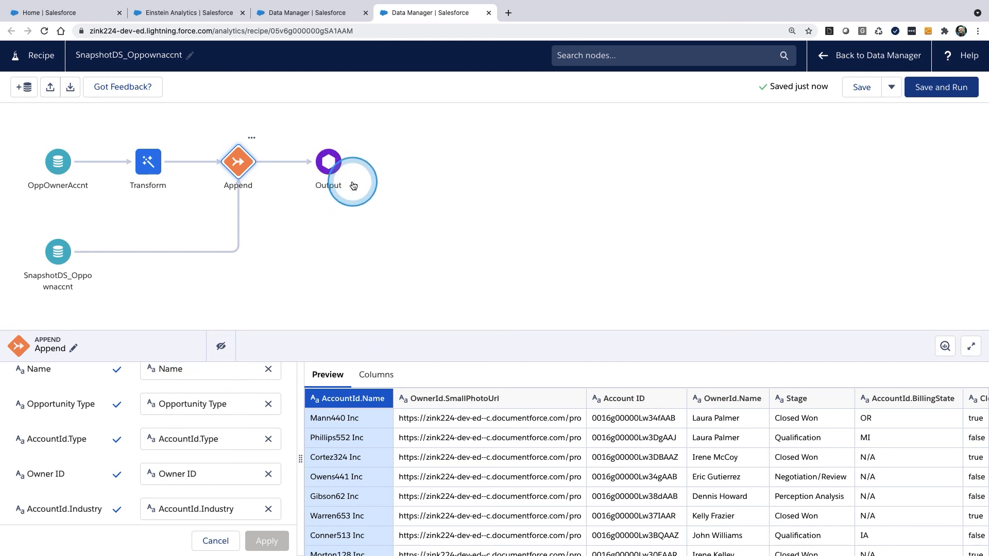